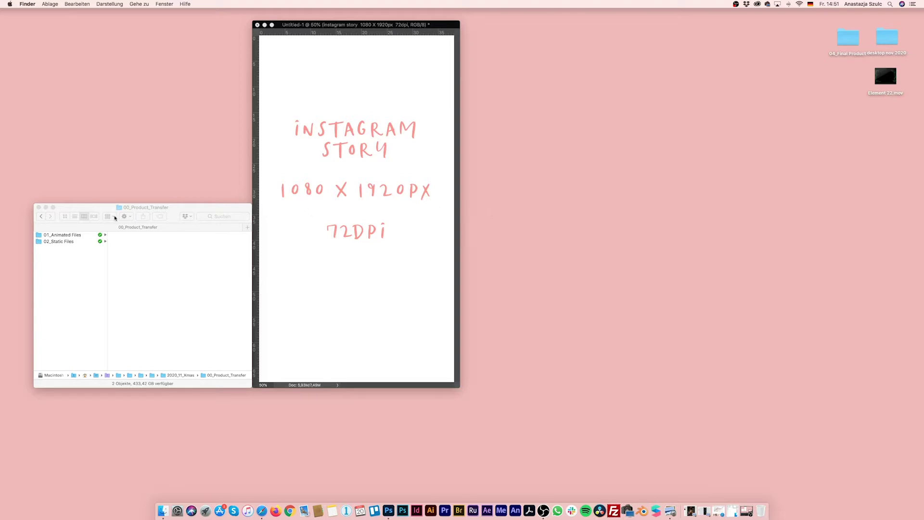
Enlarge the 00_Product_Transfer window and open the 01_Single Elements folder inside 01_Animated Files
left_click(145, 211)
left_click_drag(244, 204, 472, 121)
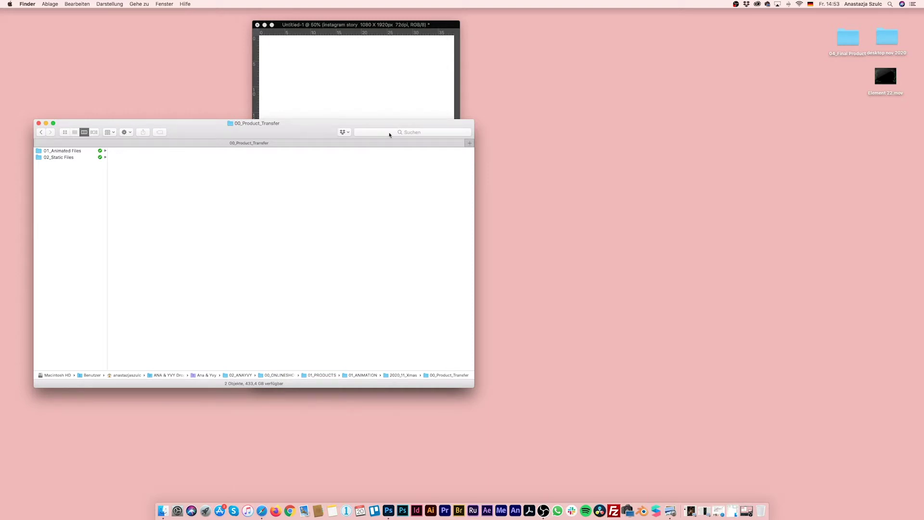
left_click(62, 151)
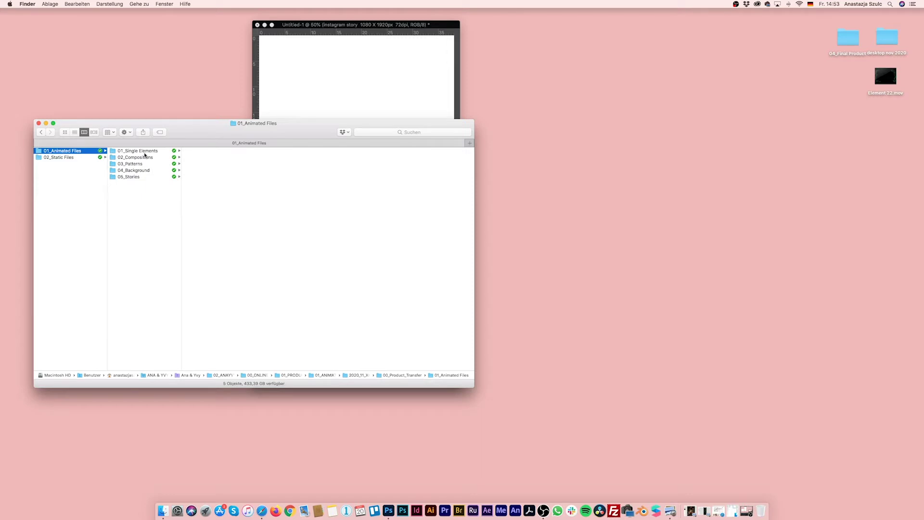
left_click(146, 151)
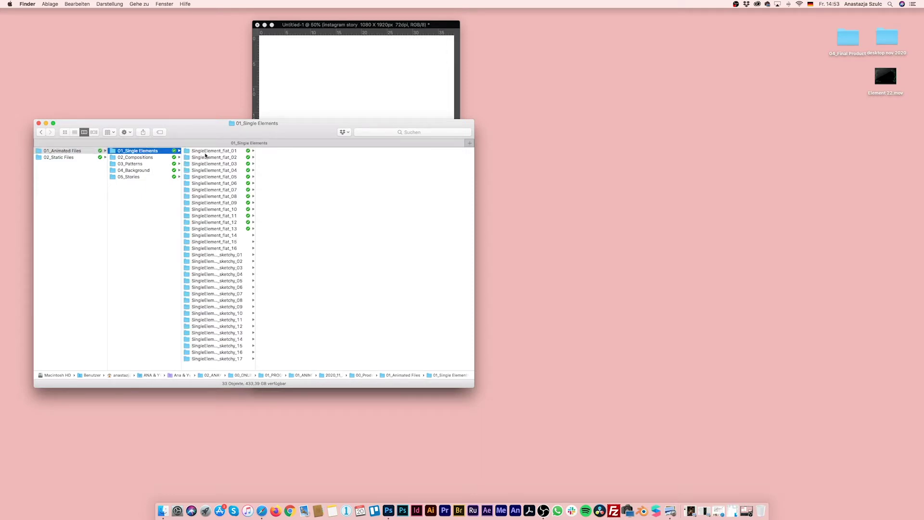
Look through the clips in the flat single-element folders between SingleElement_flat_01 and SingleElement_flat_13
left_click(206, 152)
left_click(212, 164)
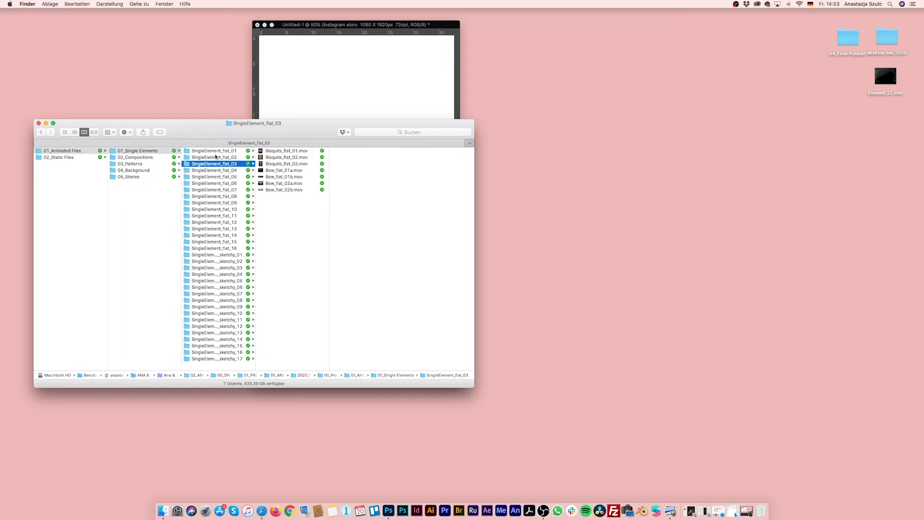
left_click(216, 157)
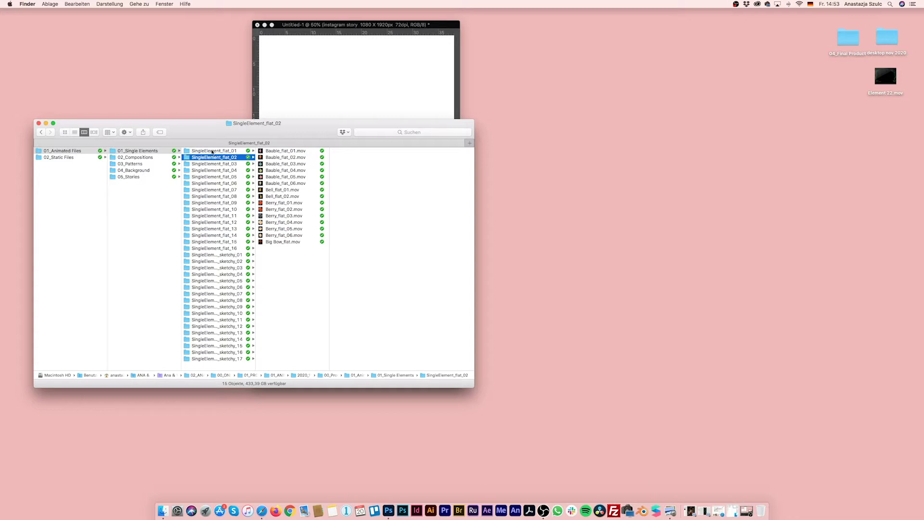
left_click(212, 151)
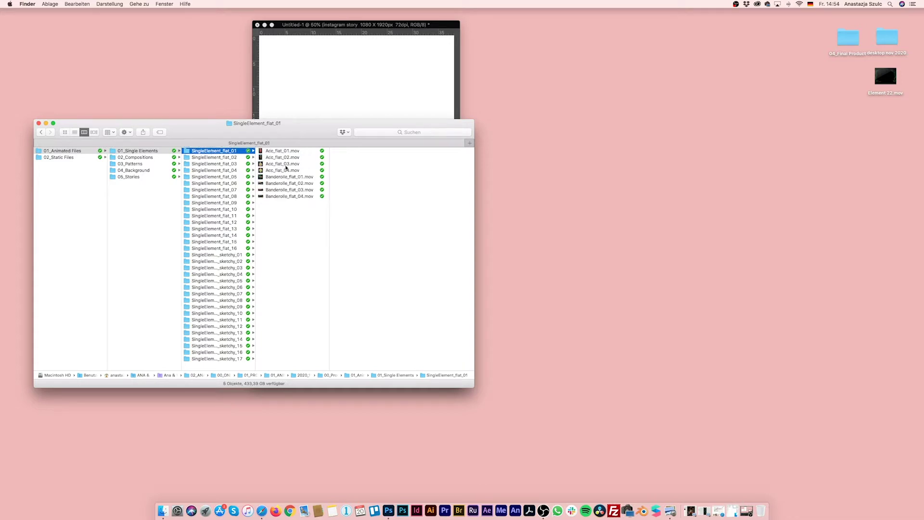
left_click(220, 229)
left_click(211, 151)
left_click(215, 177)
left_click(222, 186)
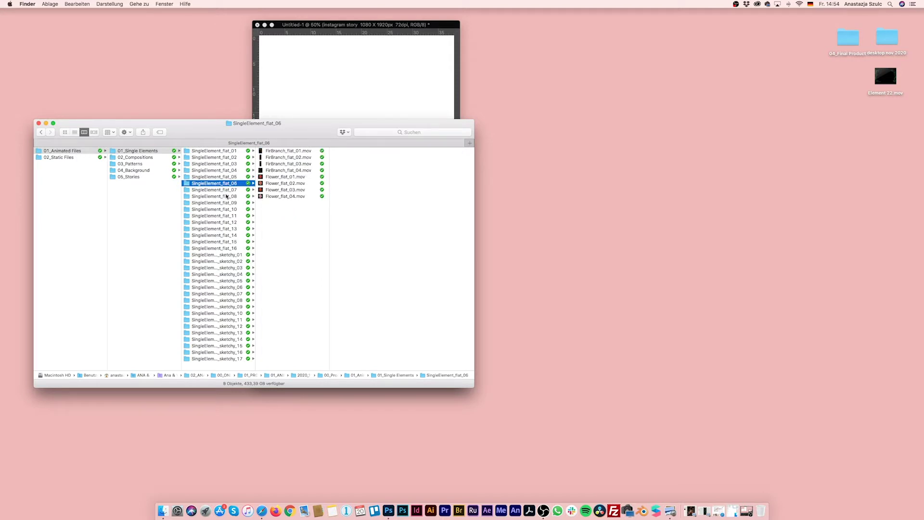
left_click(227, 197)
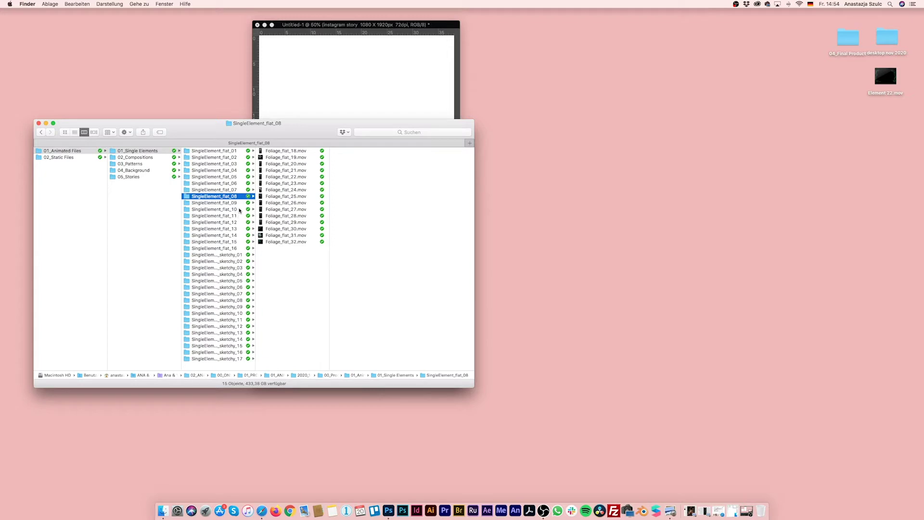
left_click(224, 210)
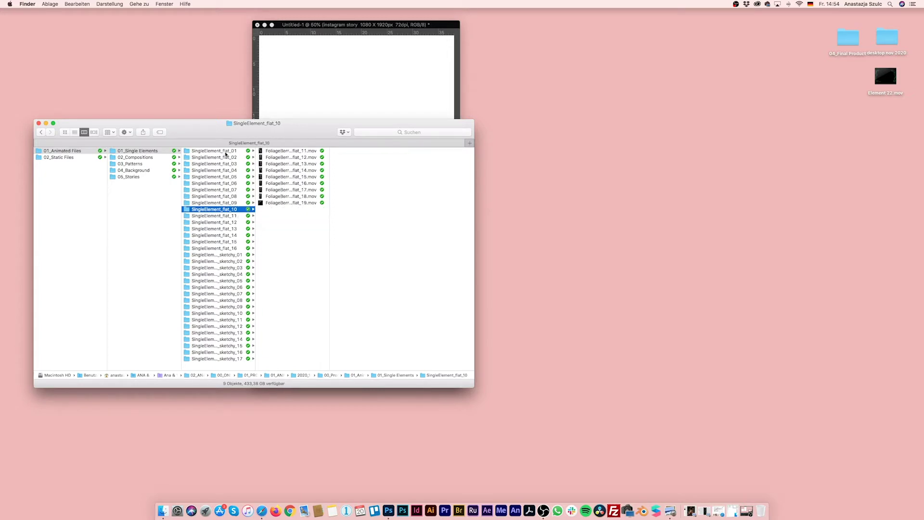
left_click(264, 153)
Preview the animation House_flat_04.mov from the SingleElement_flat_12 folder, closing the preview when done
left_click(232, 223)
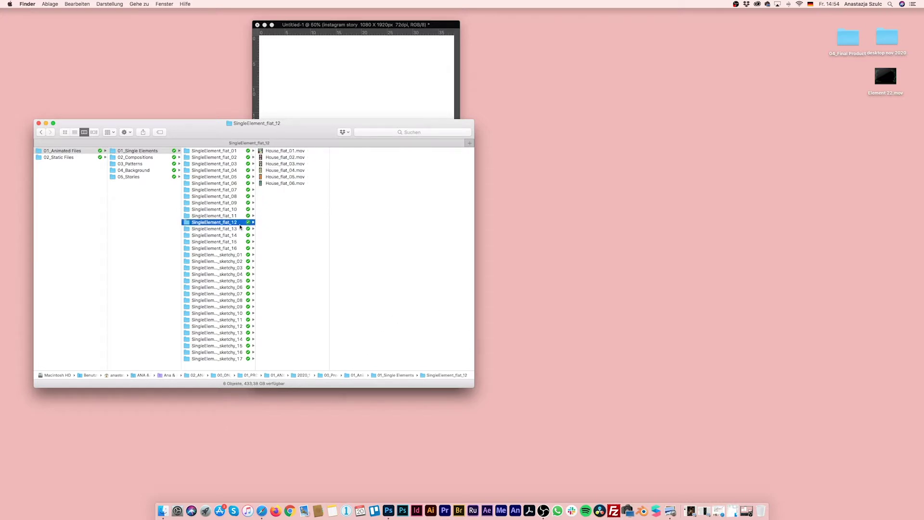
left_click(284, 164)
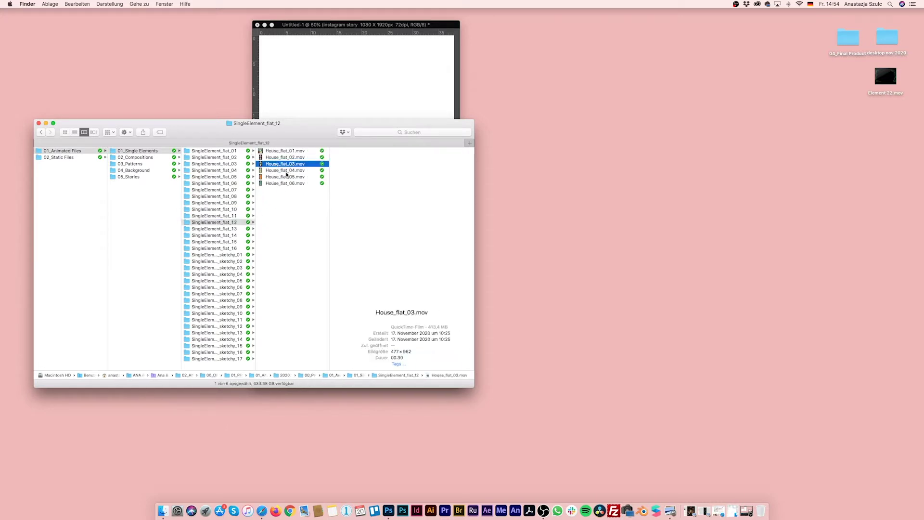
left_click(286, 171)
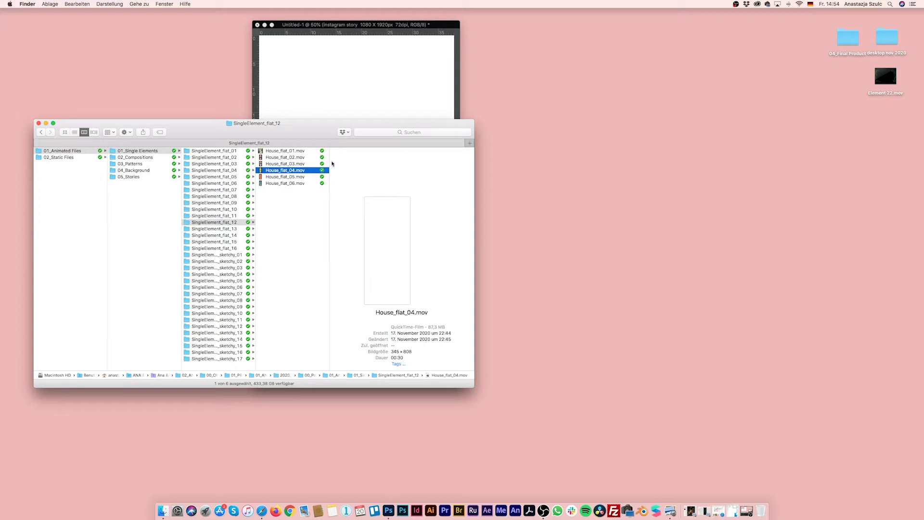
key("space")
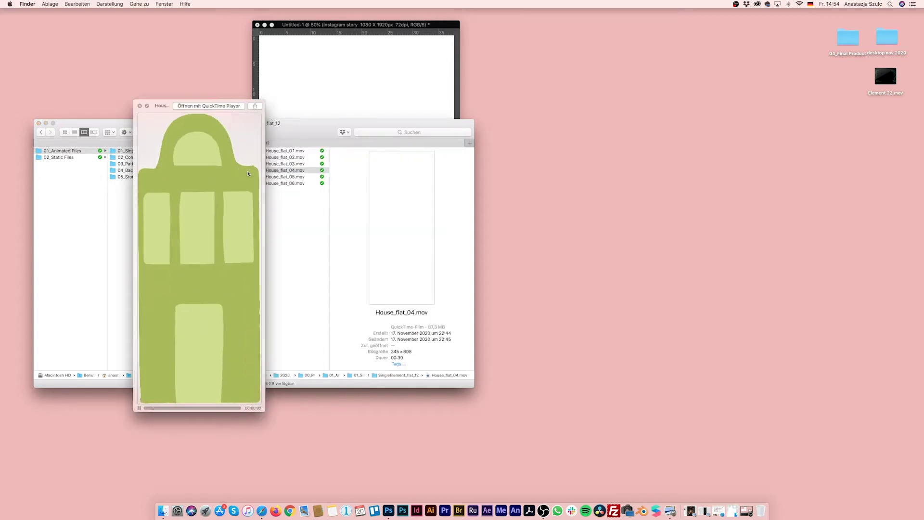
key("space")
Preview Branch_flat_07.mov from the SingleElement_flat_04 folder at different preview sizes and close it
left_click(215, 203)
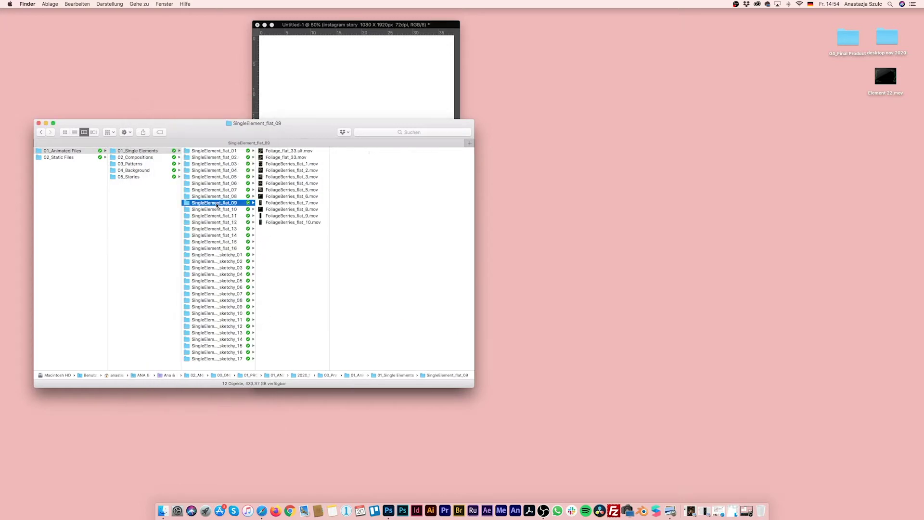
left_click(225, 171)
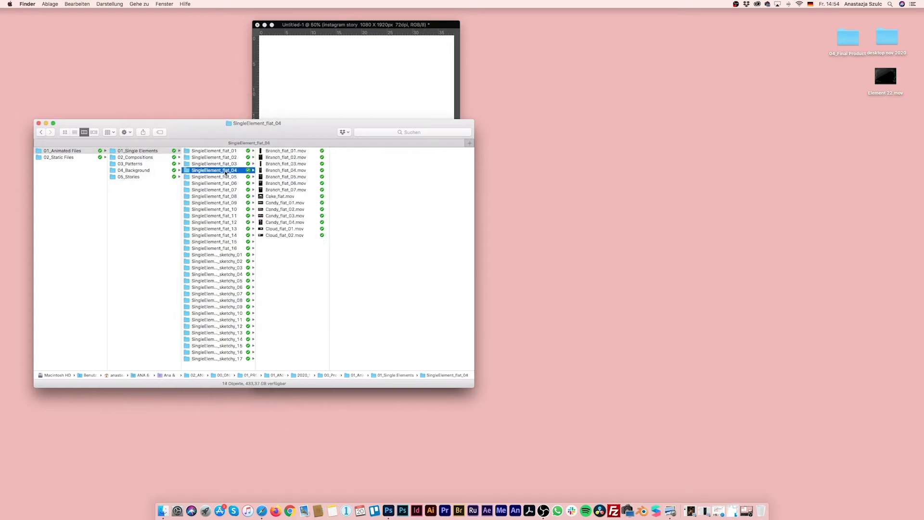
left_click(277, 190)
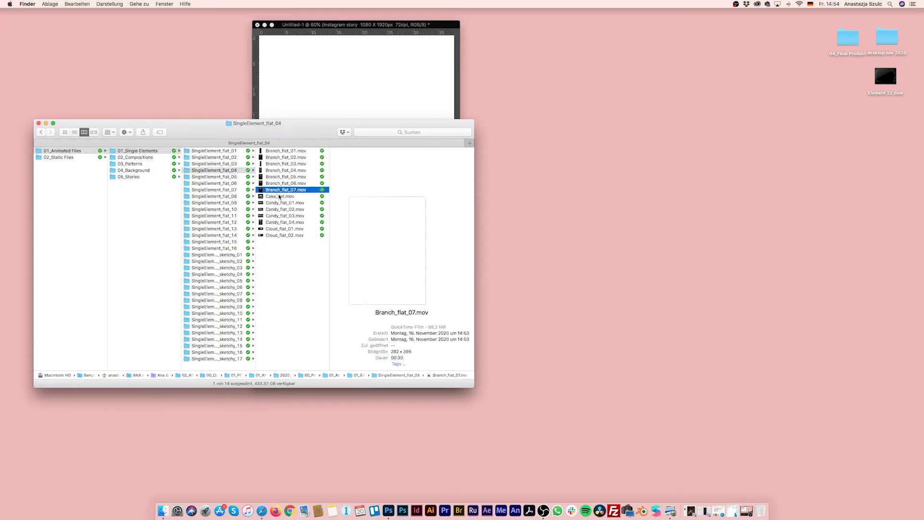
key("space")
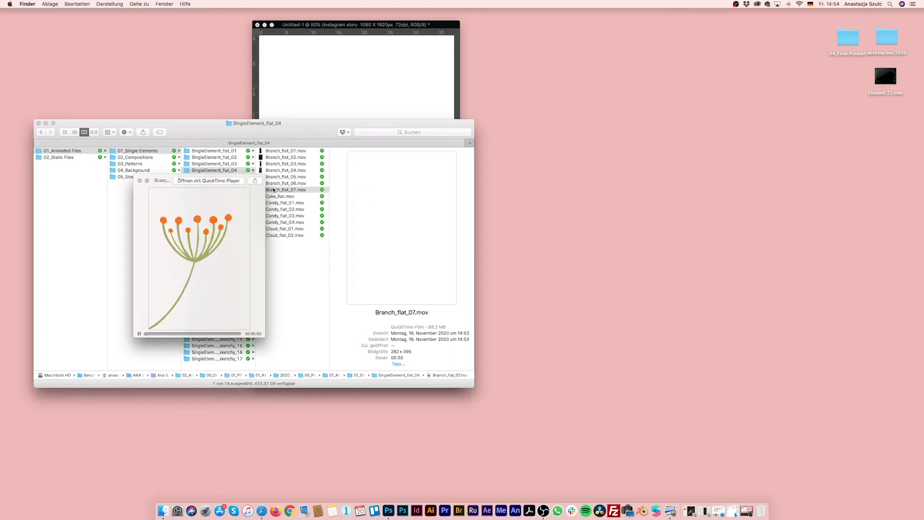
left_click_drag(264, 176, 332, 72)
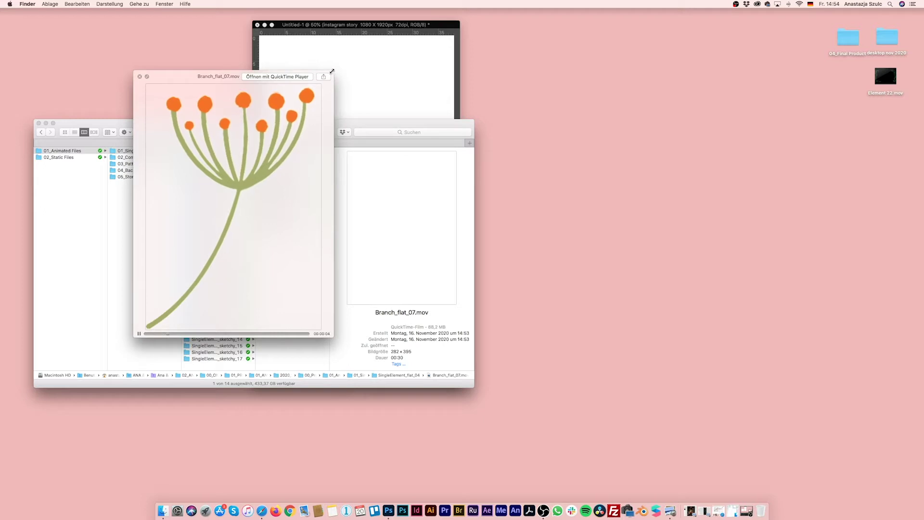
left_click_drag(332, 72, 304, 108)
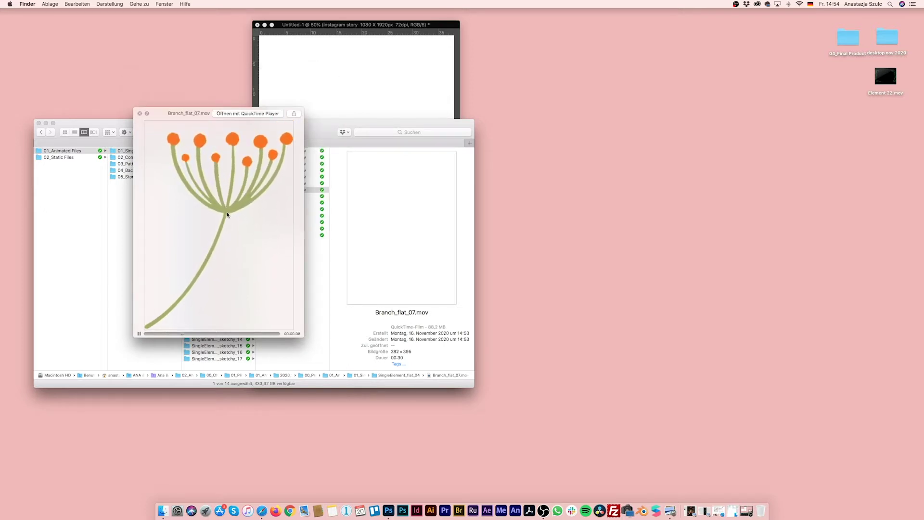
left_click(140, 113)
Preview the clips Foliage_sketch_23.mov and Foliage_sketch_31.mov from the SingleElement_sketchy_08 folder
left_click(229, 300)
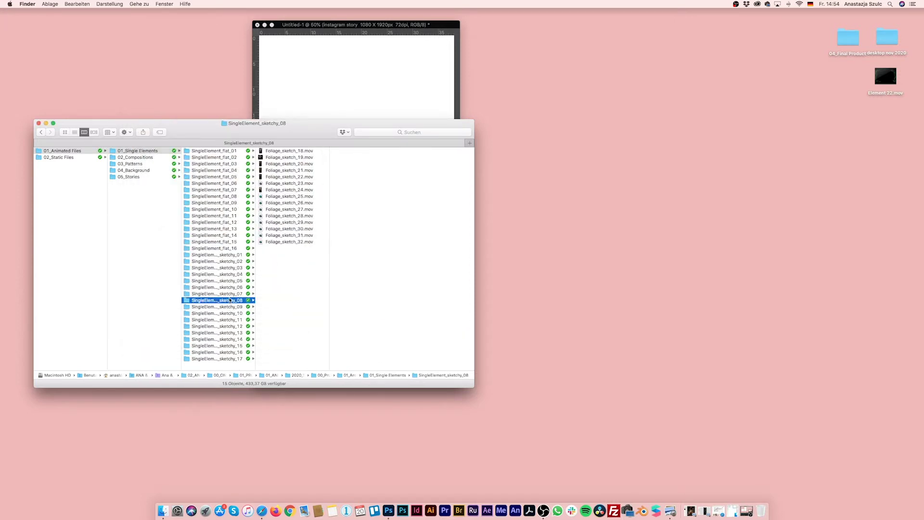
left_click(286, 183)
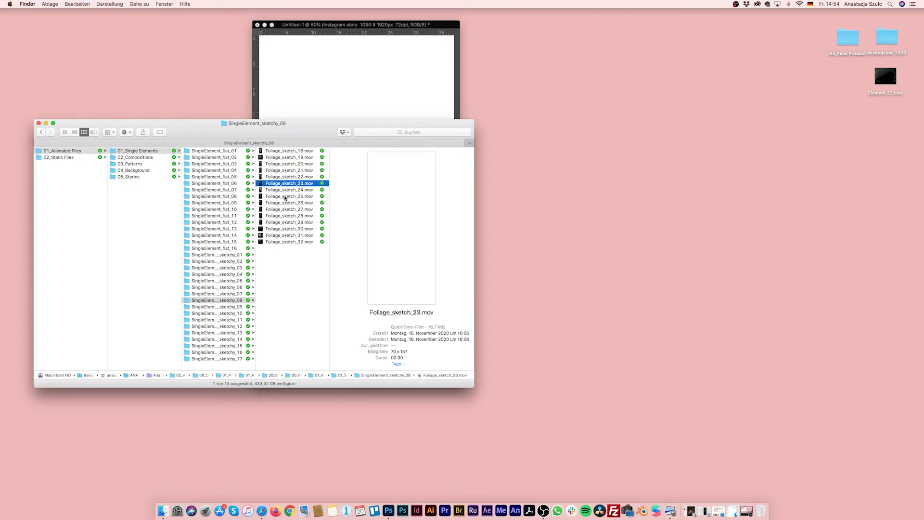
key("space")
key("space")
left_click(284, 235)
key("space")
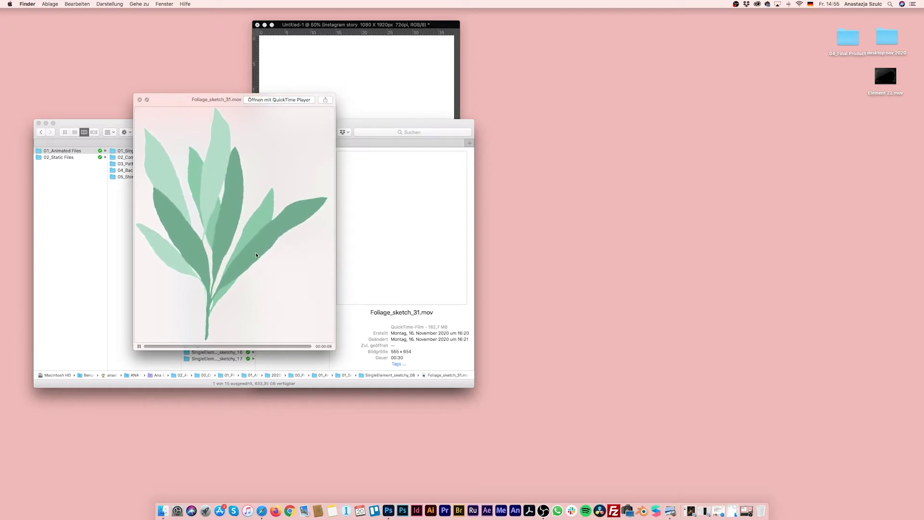
left_click_drag(164, 100, 283, 111)
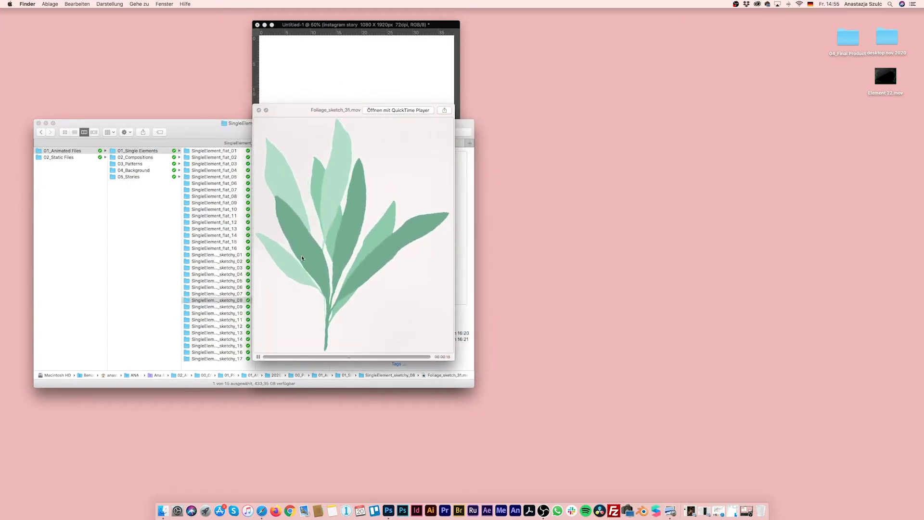
Preview Gift_sketch_01.mov from the SingleElement_sketchy_11 folder and close the preview
left_click(235, 320)
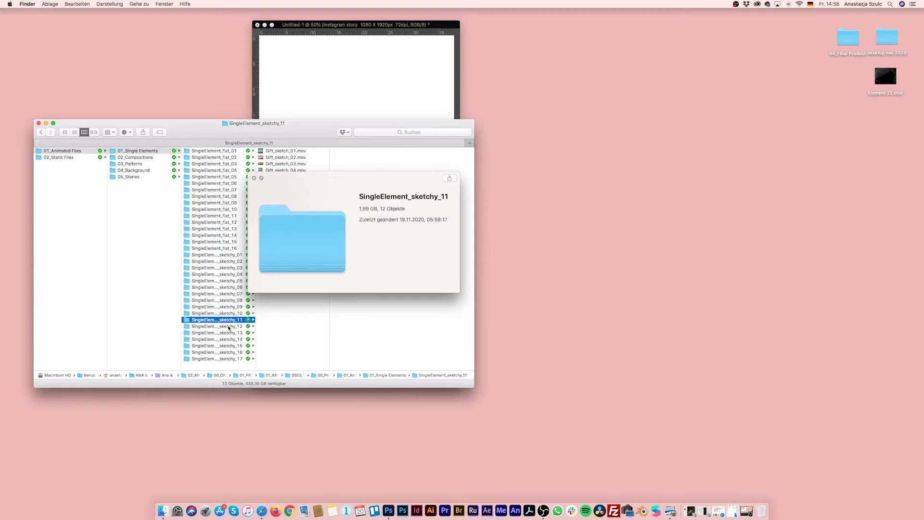
left_click(275, 152)
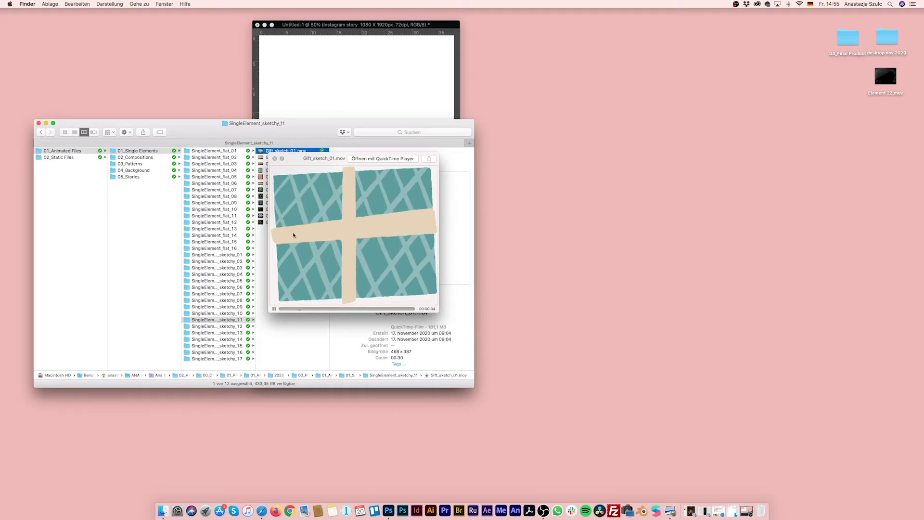
key("space")
Go down to the SingleElement_sketchy_15 folder and preview Tea_Pot_sketch_01.mov
key("Left")
key("Down")
key("Down")
key("Down")
key("Down")
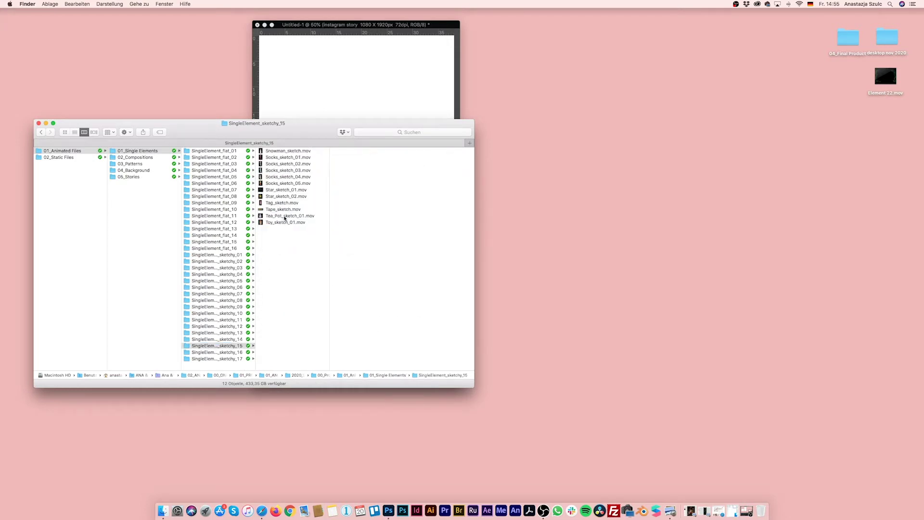
left_click(288, 216)
key("space")
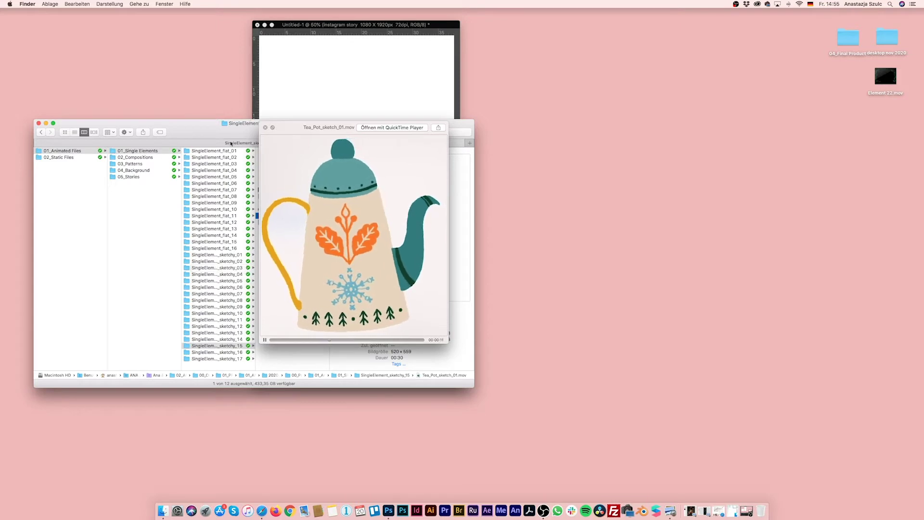
Browse 02_Compositions, checking Landscape_flat_02.mov in Comp_flat_03 and previewing Foliage_flat_03.mov in Comp_flat_02
left_click(154, 158)
left_click(216, 164)
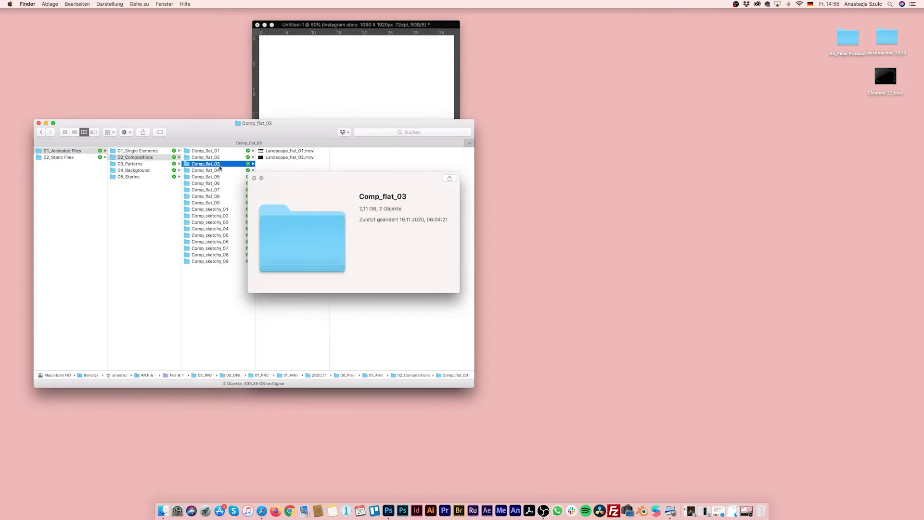
left_click(278, 158)
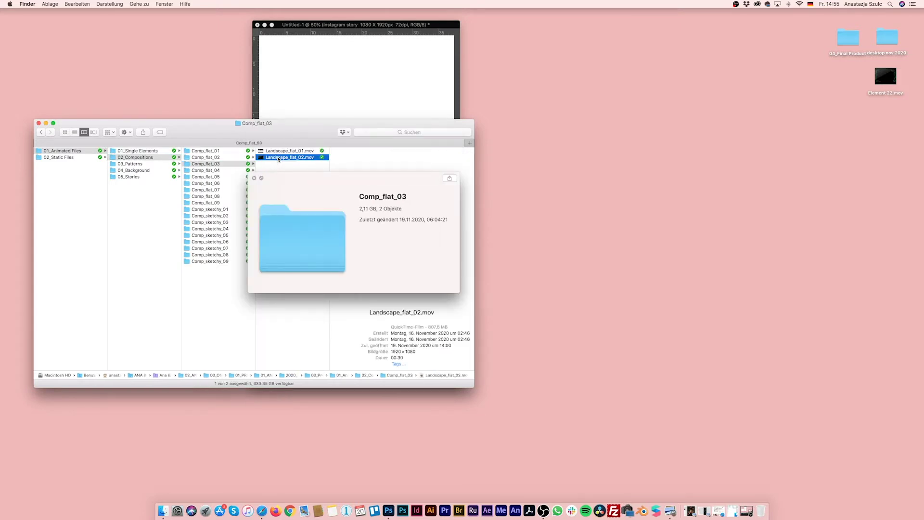
left_click(215, 158)
left_click(284, 163)
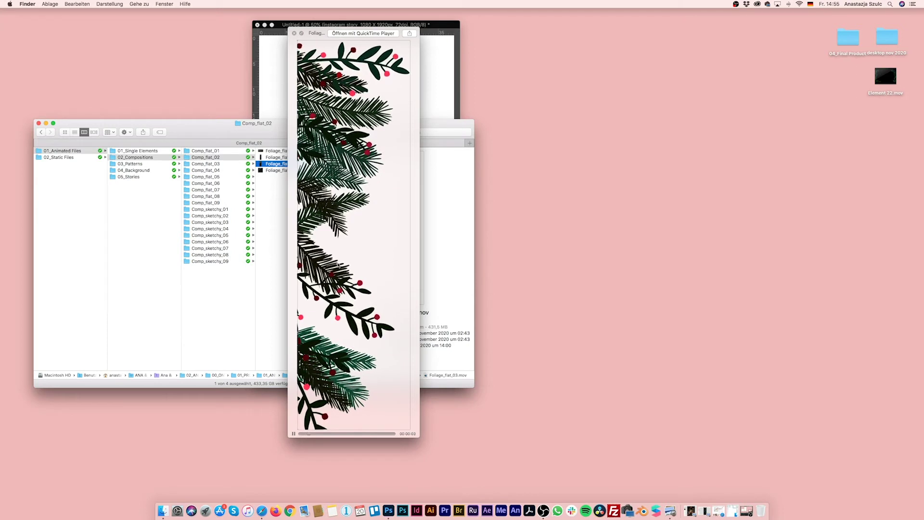
Preview Wreath_flat_06.mov from the Comp_flat_06 folder and move the preview clear of the folder columns
left_click(251, 184)
left_click(289, 164)
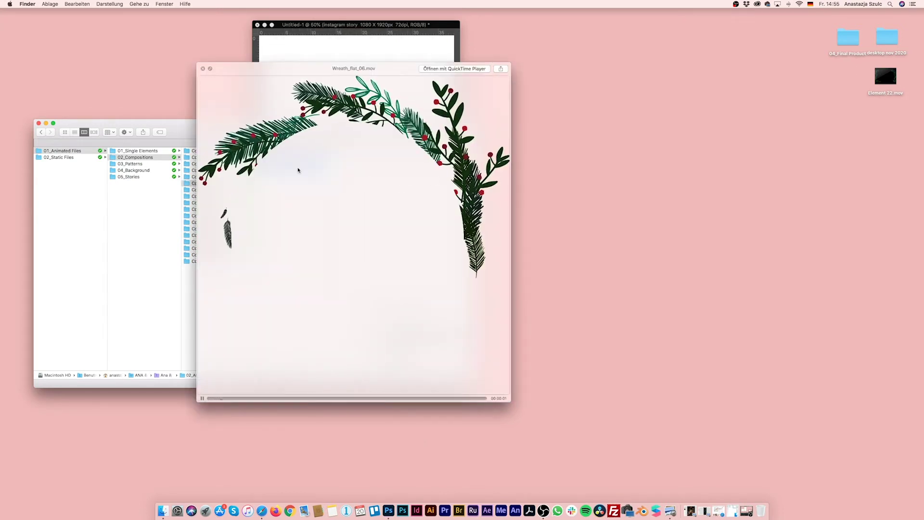
left_click_drag(246, 72, 322, 77)
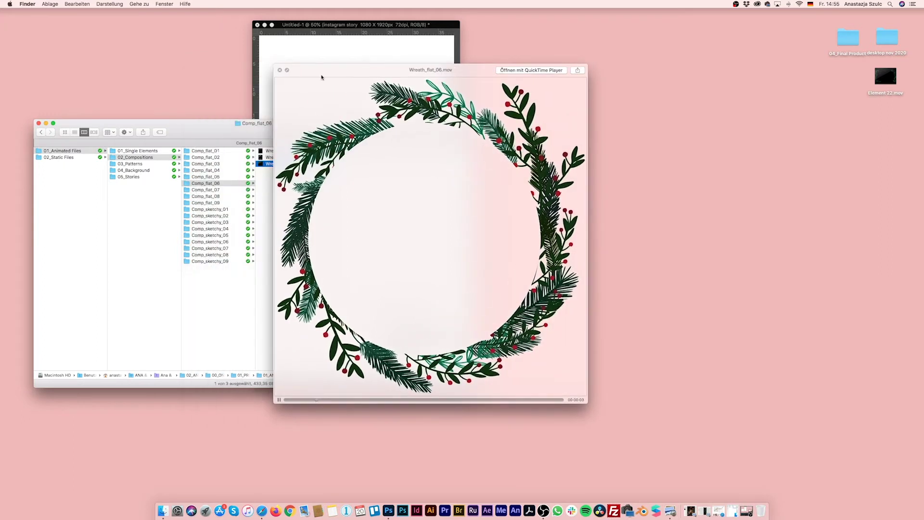
Preview Mistletoe_sketch_02.mov from the Comp_sketchy_04 folder and open the Comp_sketchy_06 folder
left_click(252, 228)
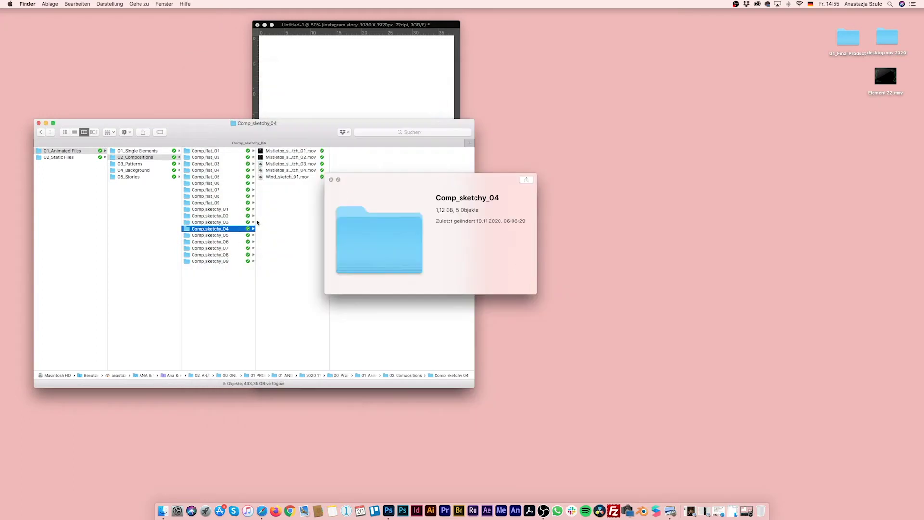
left_click(276, 157)
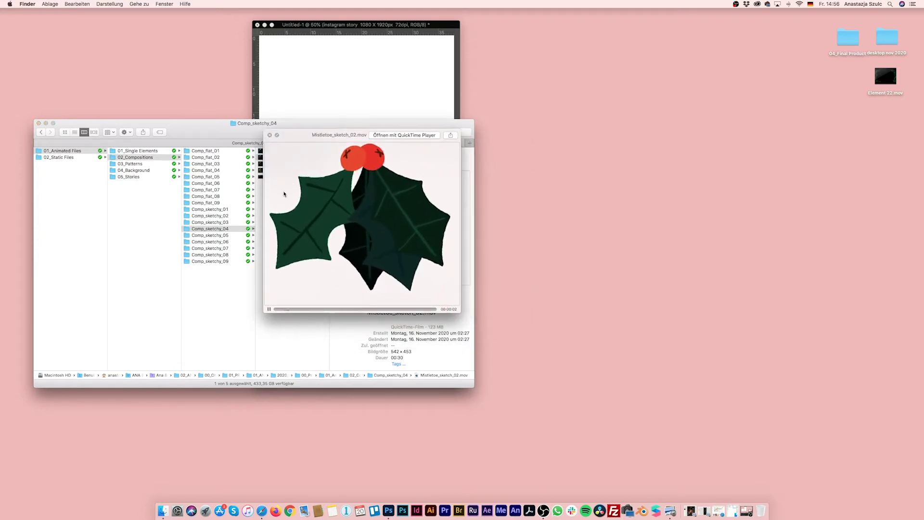
left_click(223, 229)
left_click(223, 242)
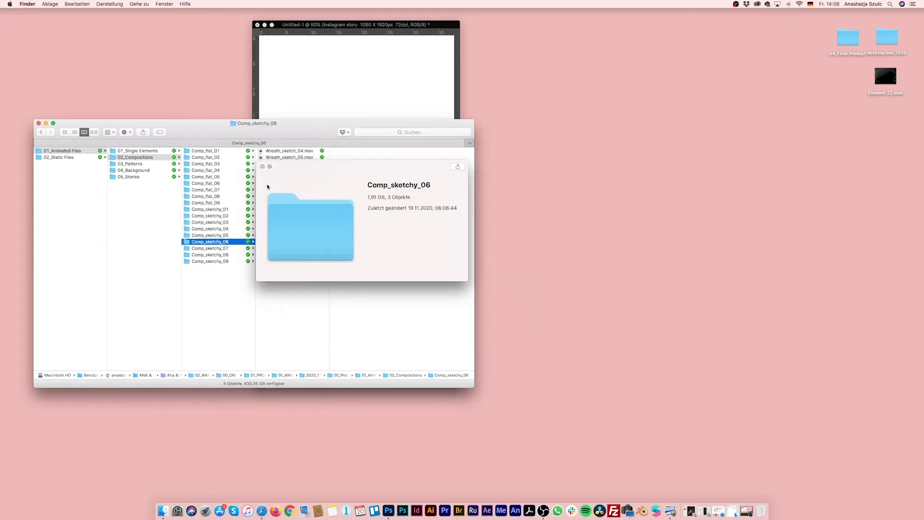
Preview Wreath_sketch_04.mov in Comp_sketchy_06 and Wreath_sketch_10.mov in Comp_sketchy_08, and close the preview
left_click(282, 151)
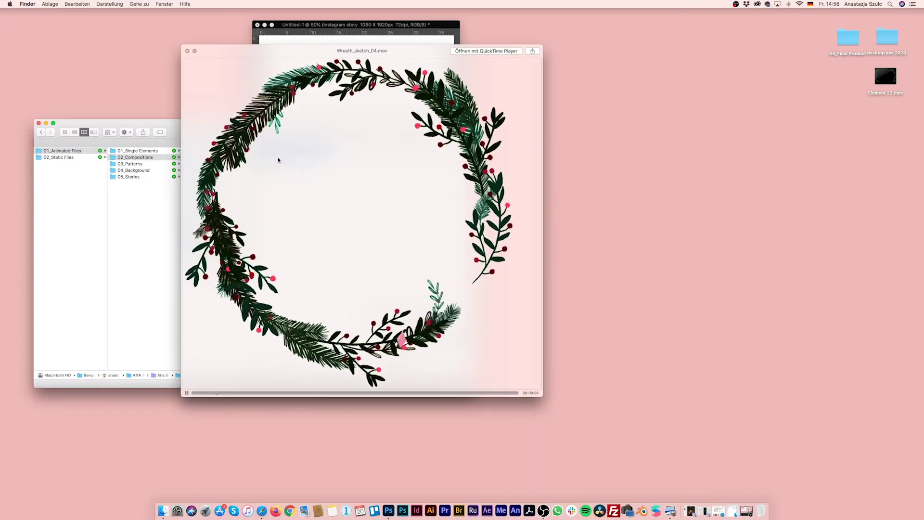
left_click_drag(208, 51, 247, 55)
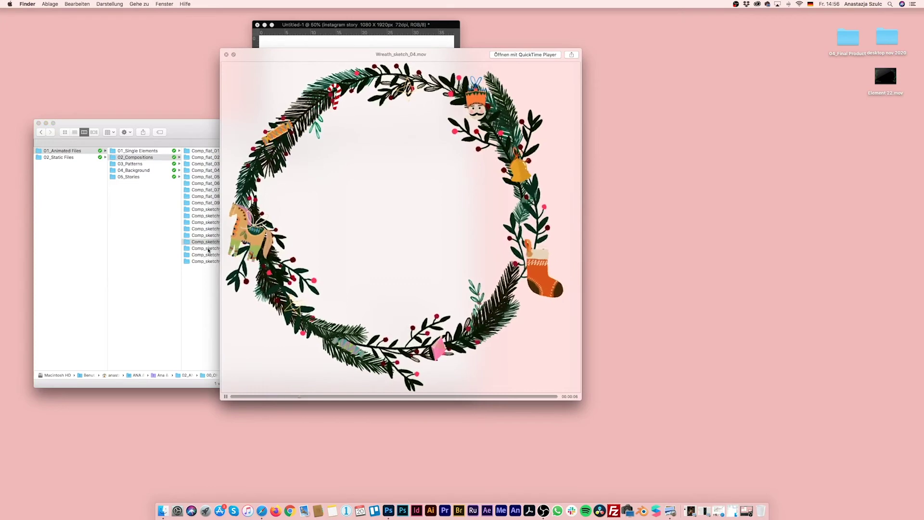
left_click(233, 254)
left_click(283, 151)
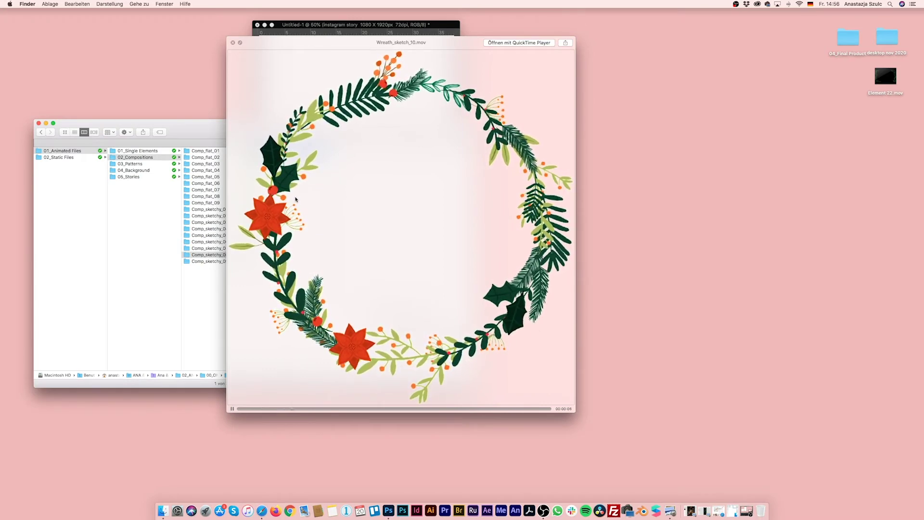
left_click(234, 43)
Open the 03_Patterns folder and preview Pattern_sketch_11.mov from Pattern_sketch_03
left_click(154, 164)
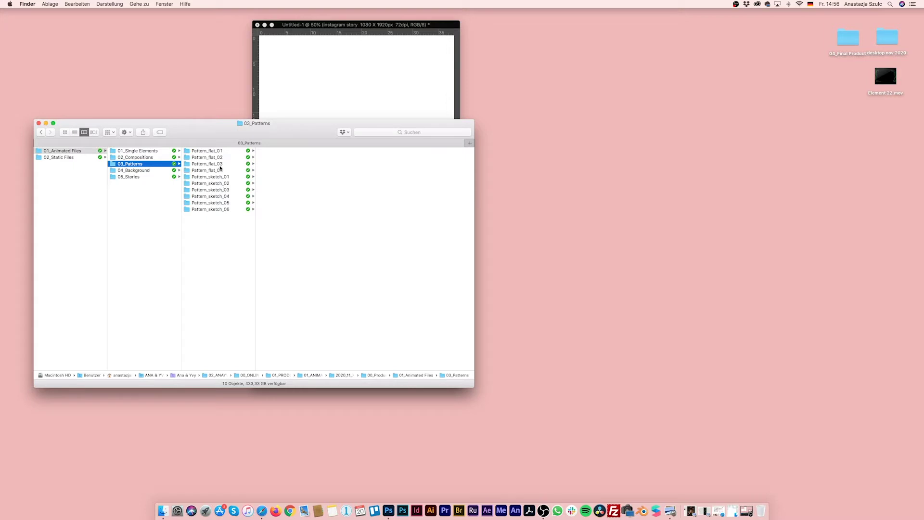
left_click(224, 188)
left_click(294, 165)
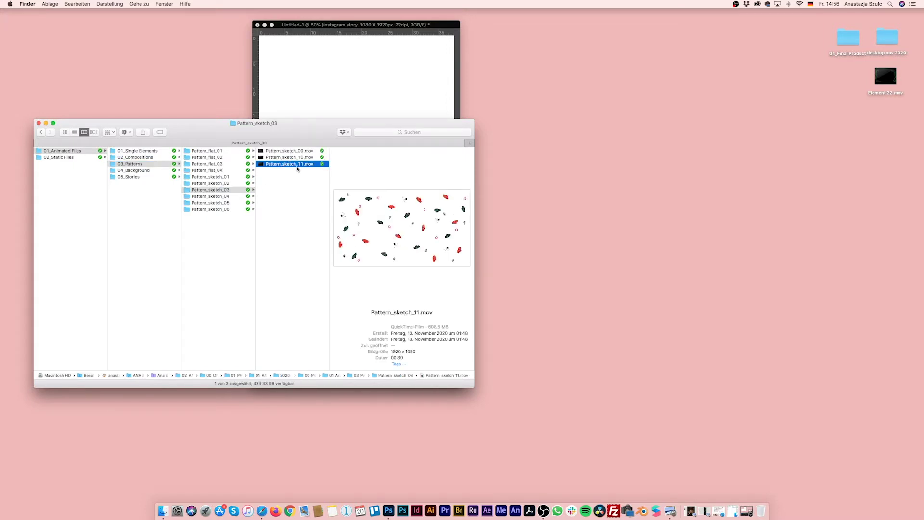
key("space")
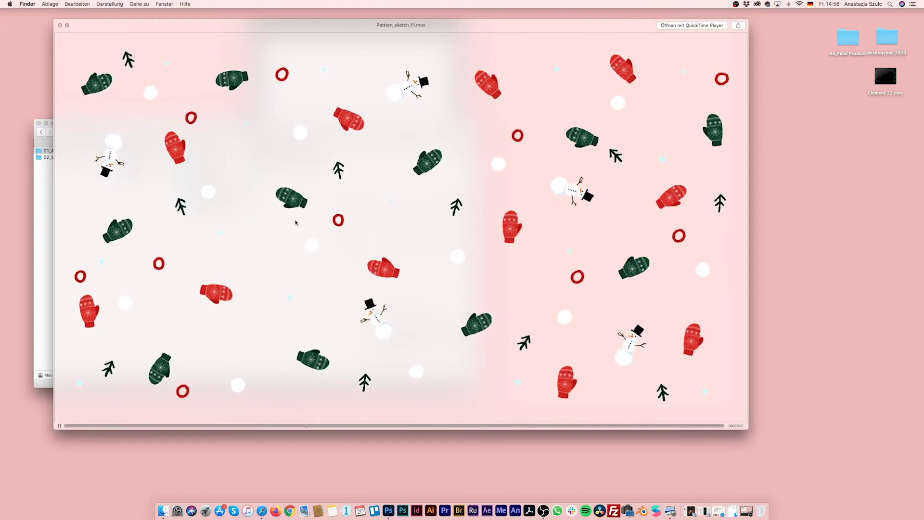
key("space")
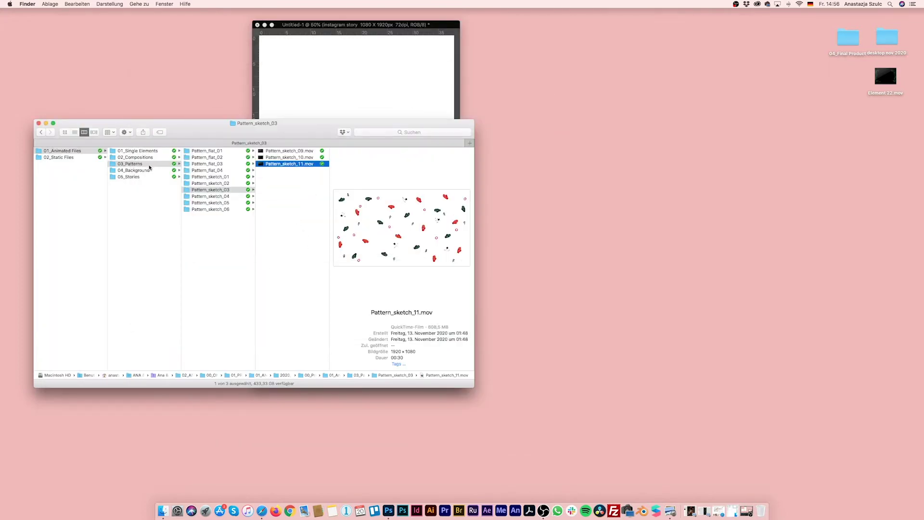
Open the 04_Background folder and preview Background 03.mp4 and Background 04.mp4
left_click(179, 171)
left_click(217, 164)
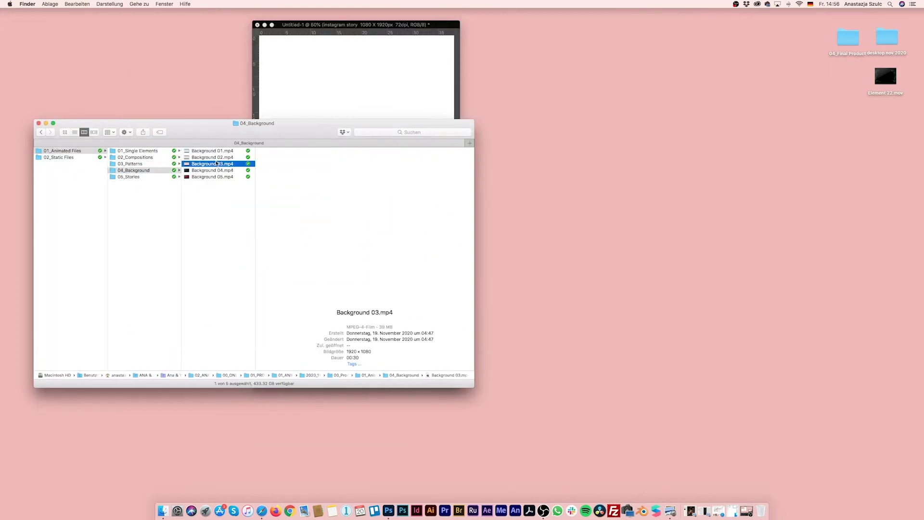
key("space")
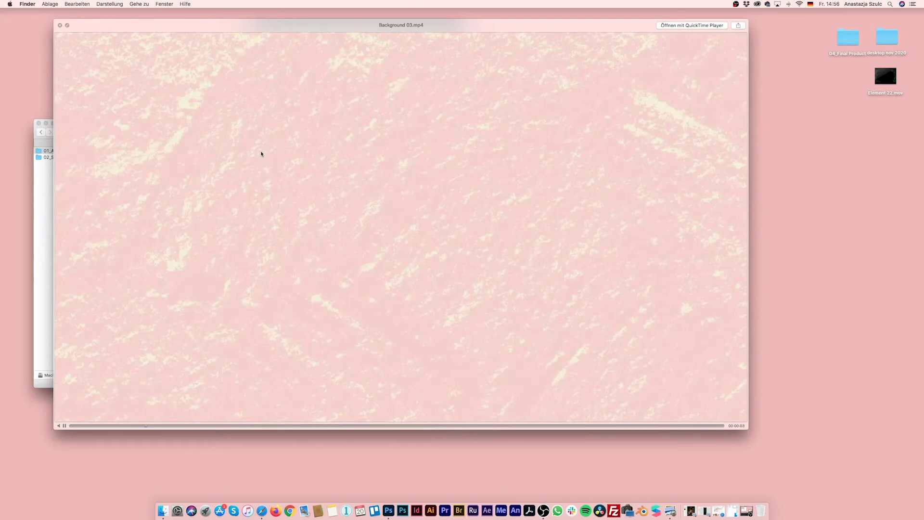
key("Down")
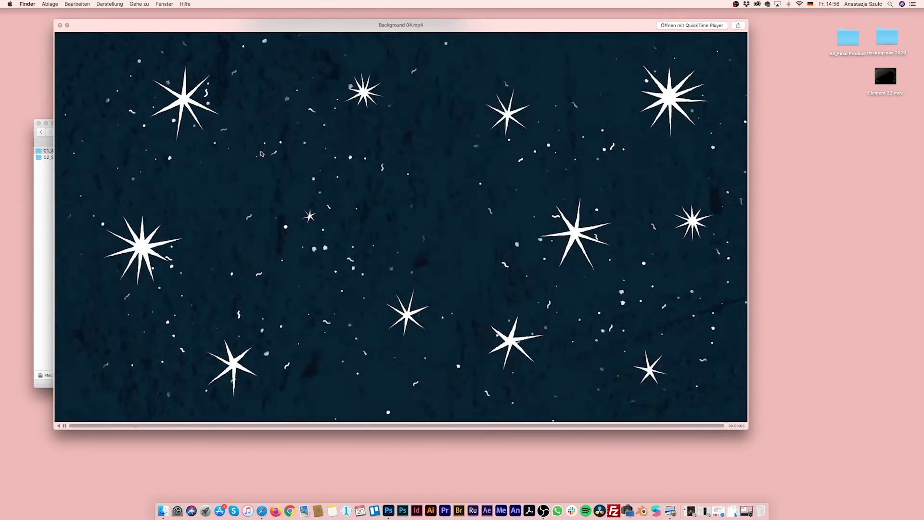
key("space")
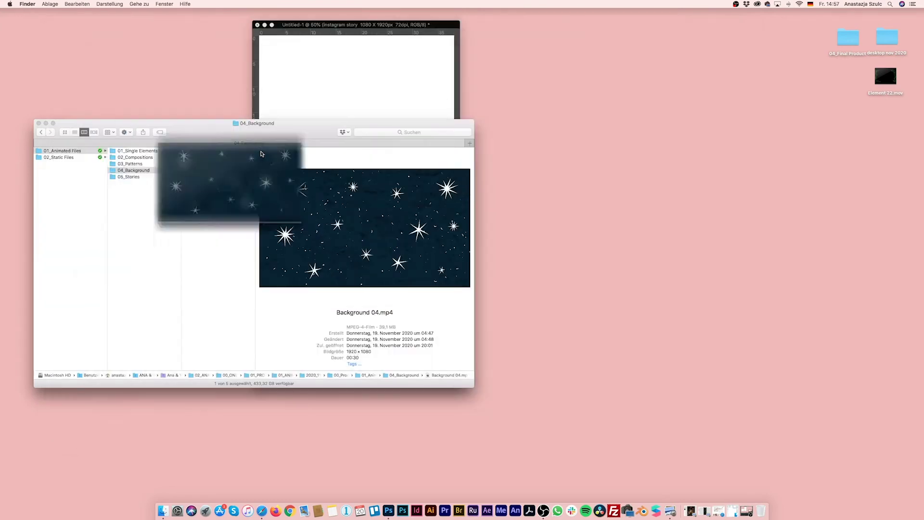
Open the 05_Stories folder and preview List 05.mp4 and List Square 02.mp4
key("Left")
key("Down")
key("Right")
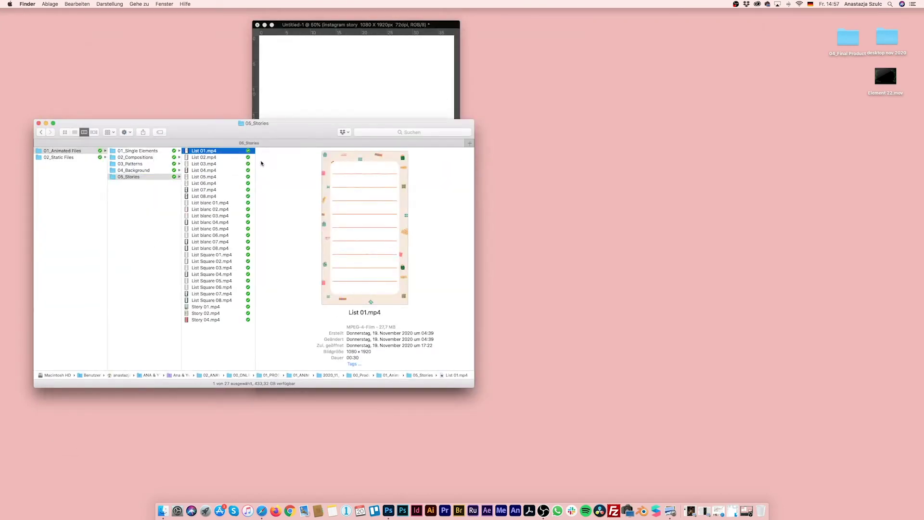
left_click(226, 190)
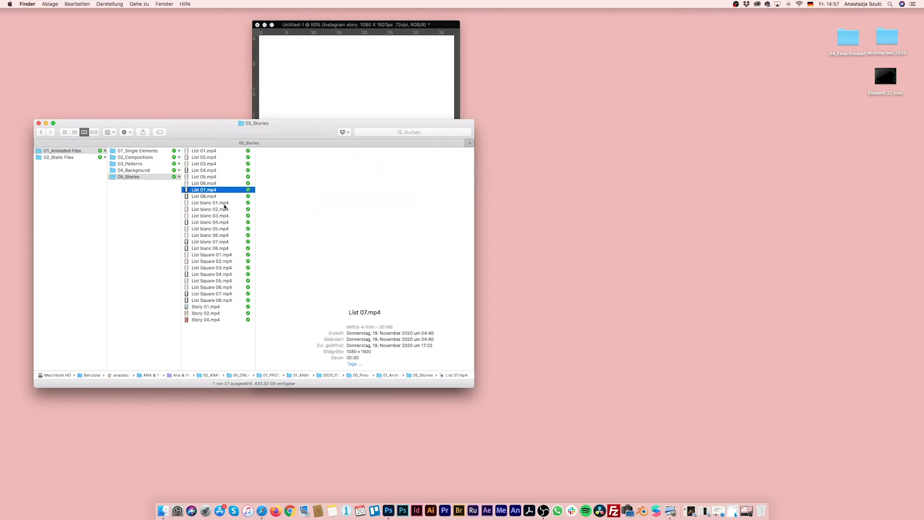
left_click(225, 204)
left_click(229, 177)
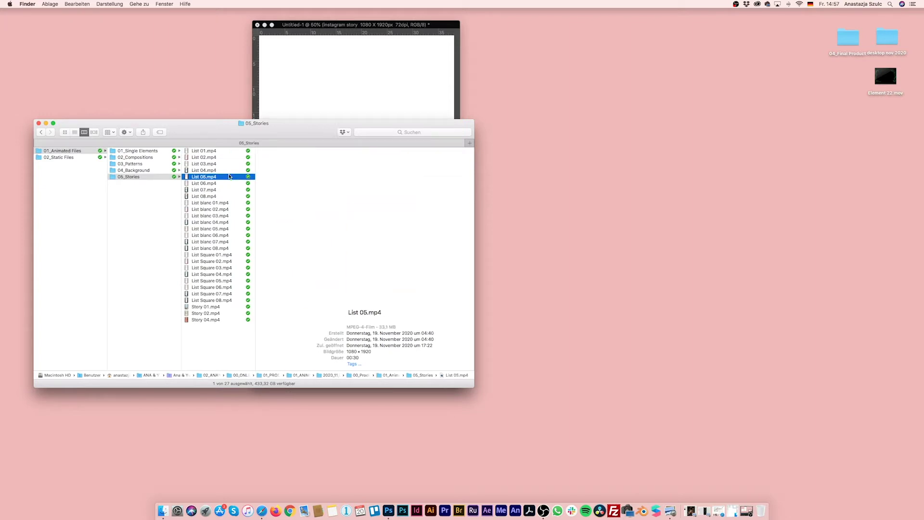
key("space")
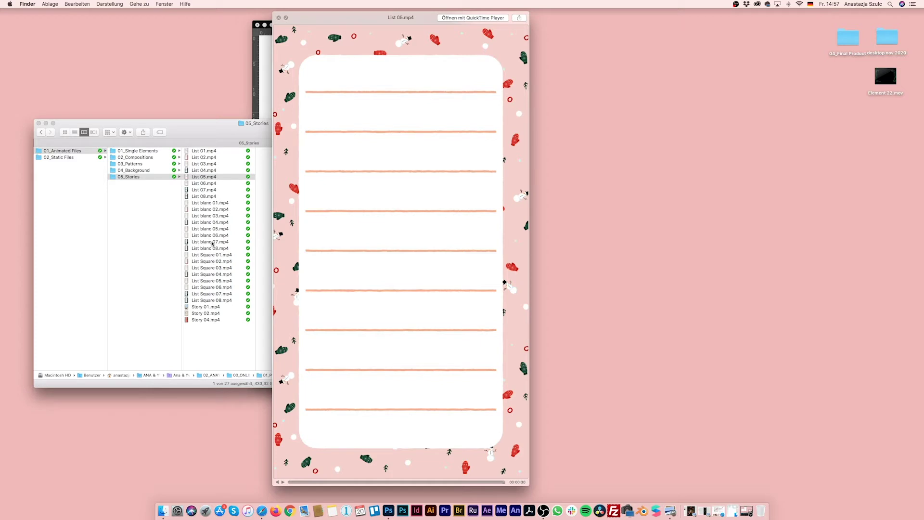
left_click(213, 261)
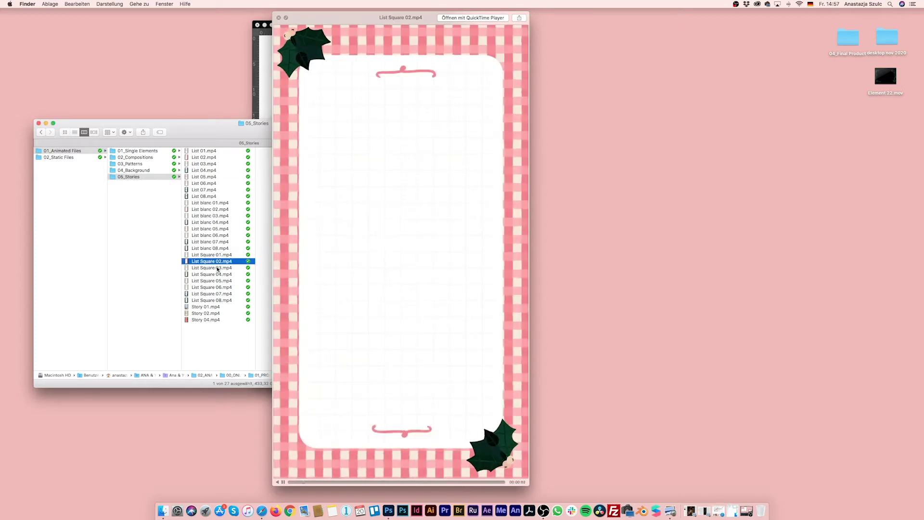
left_click(278, 18)
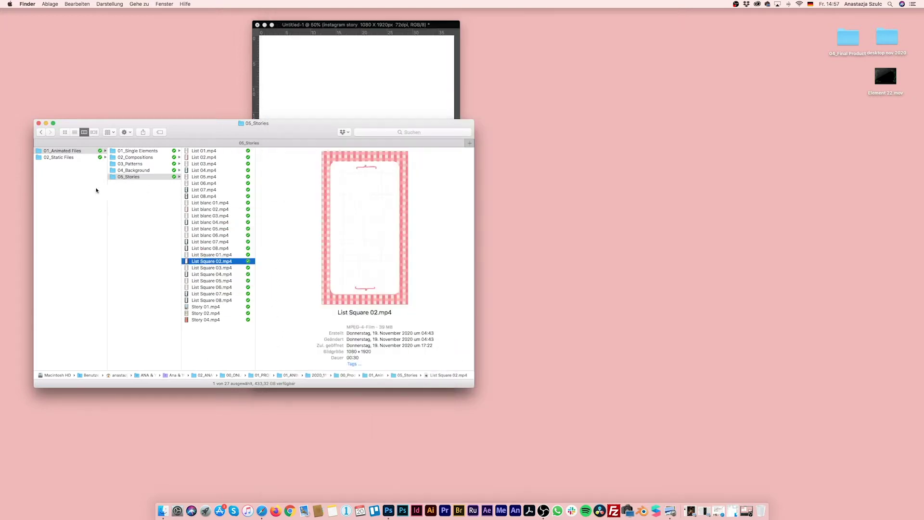
Go to 01_EPS in 02_Static Files and browse XmasElements_2.ai through XmasElements_5.ai in the Single AI Artboards folder
left_click(75, 158)
left_click(143, 151)
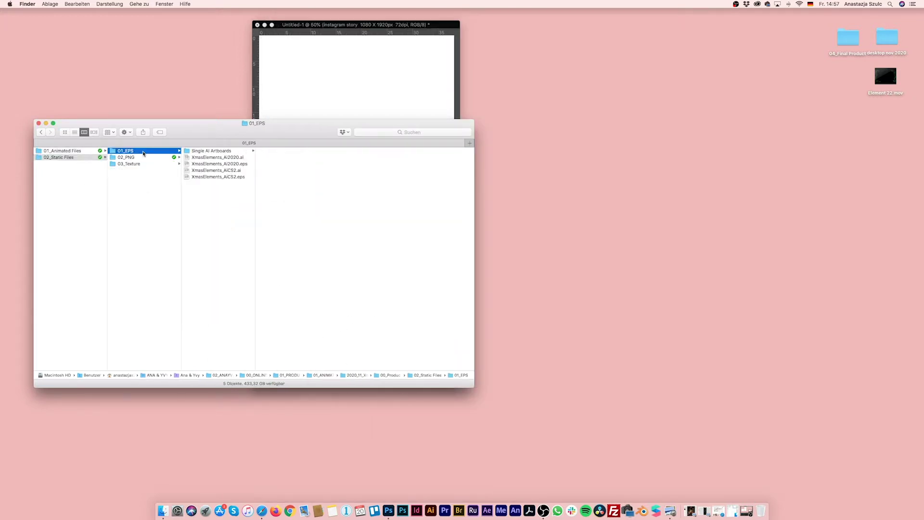
left_click_drag(255, 166, 268, 165)
left_click(221, 151)
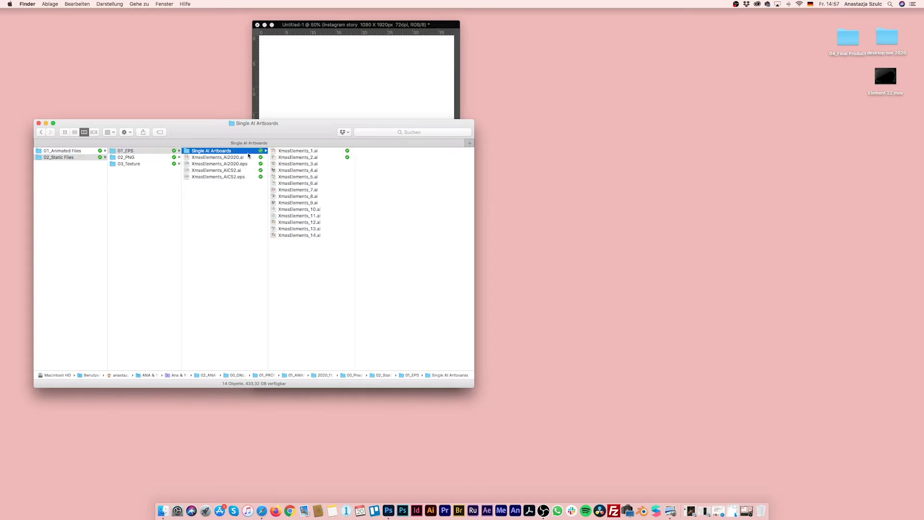
left_click(301, 158)
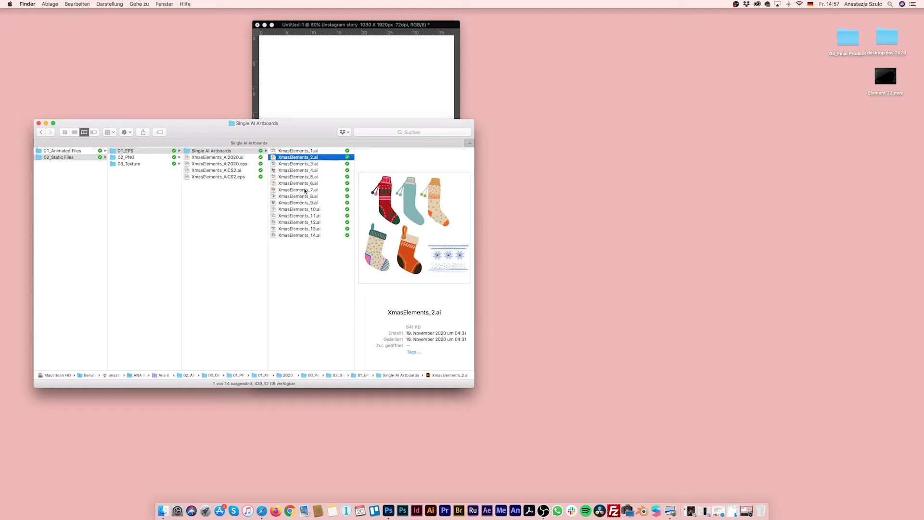
key("Down")
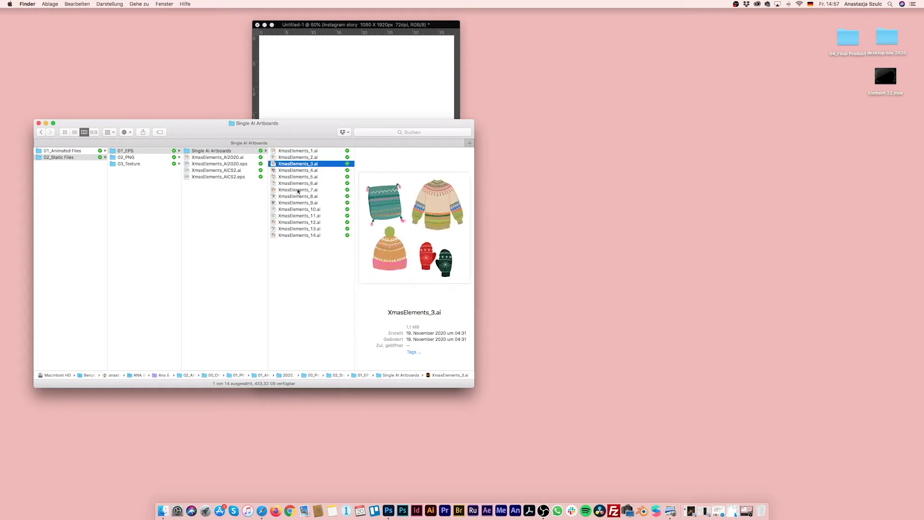
key("Down")
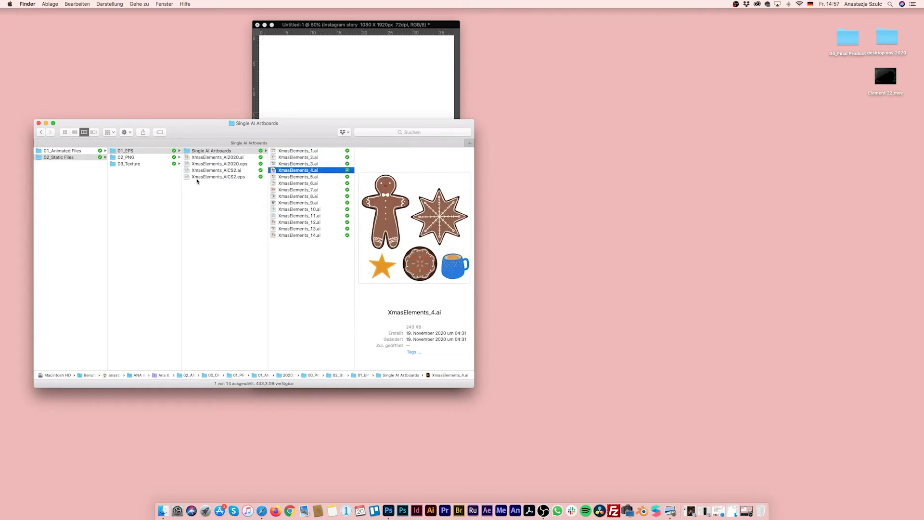
key("Down")
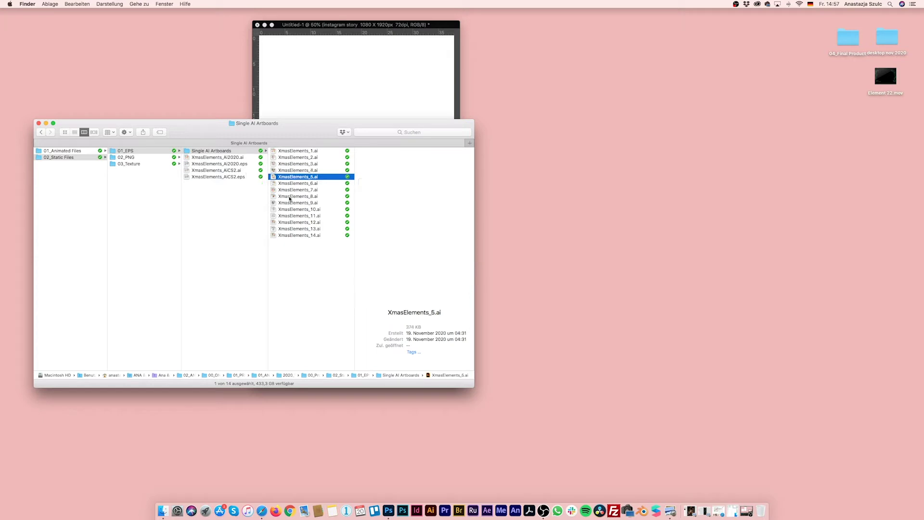
Preview XmasElements_Ai2020.ai, look through its artboard thumbnails, and select XmasElements_AiCS2.ai to compare its artwork
left_click(236, 159)
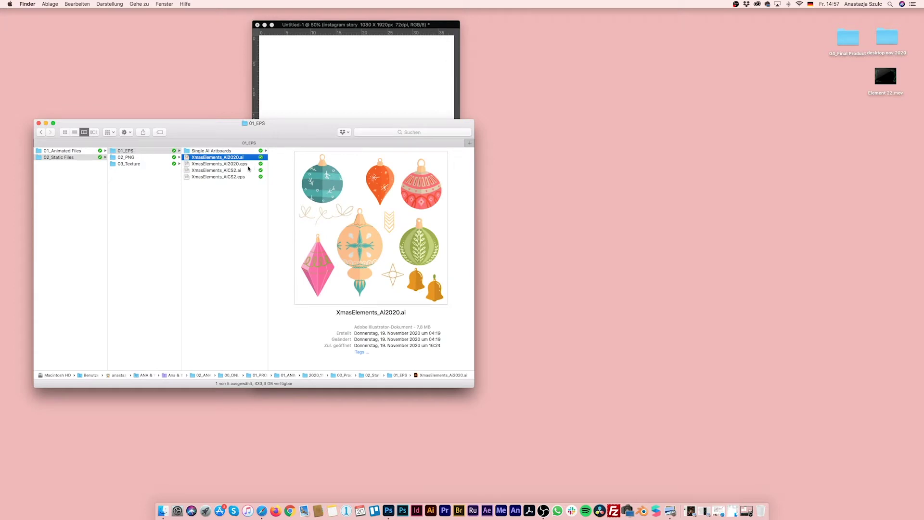
key("space")
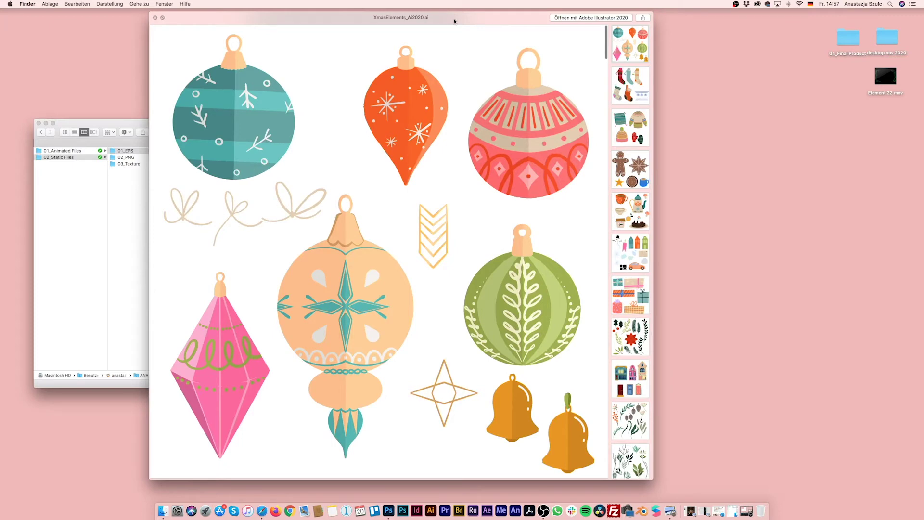
left_click_drag(454, 21, 417, 19)
scroll(594, 181, "down", 10)
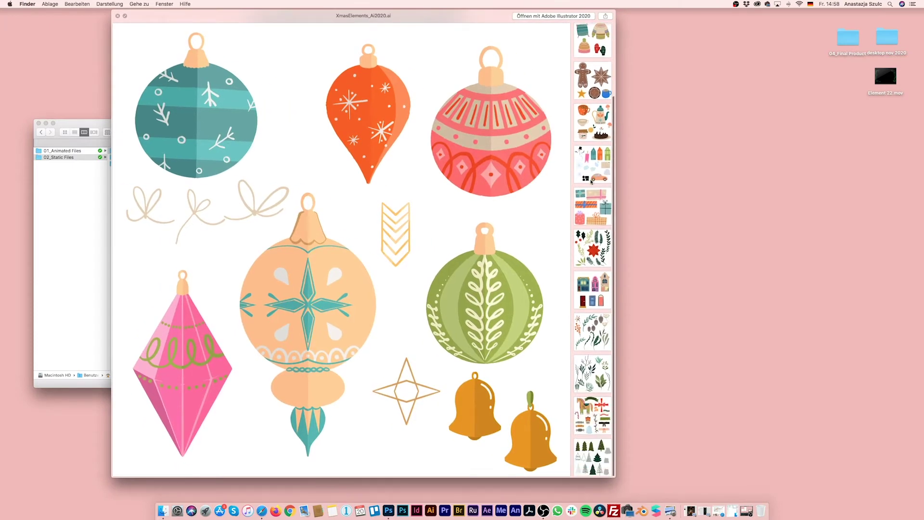
key("space")
key("Down")
key("Down")
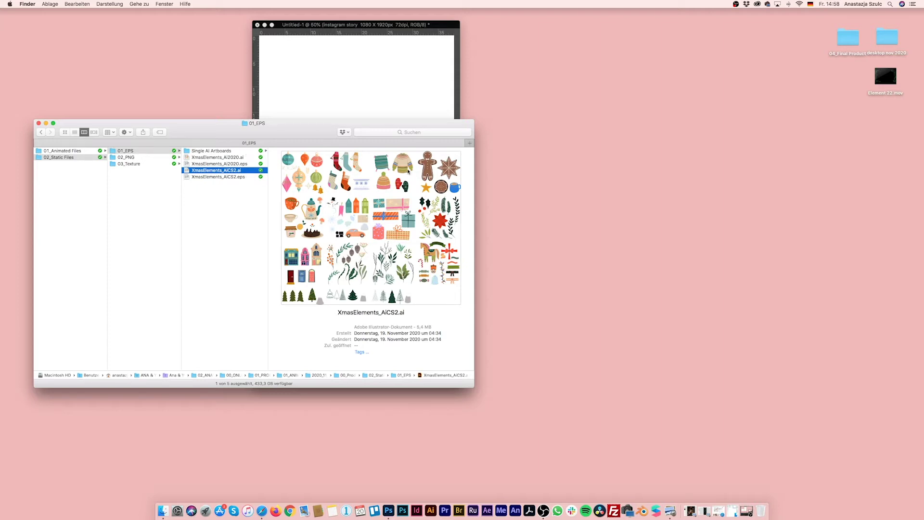
Go to the 02_PNG folder, select Accs 03.png and look through the list of PNG elements
left_click(224, 152)
key("Right")
key("Left")
key("Left")
key("Down")
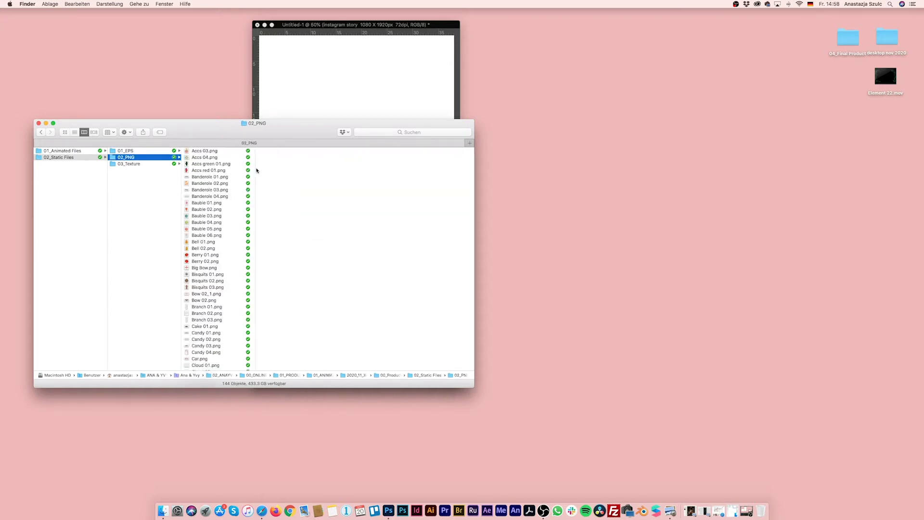
key("Right")
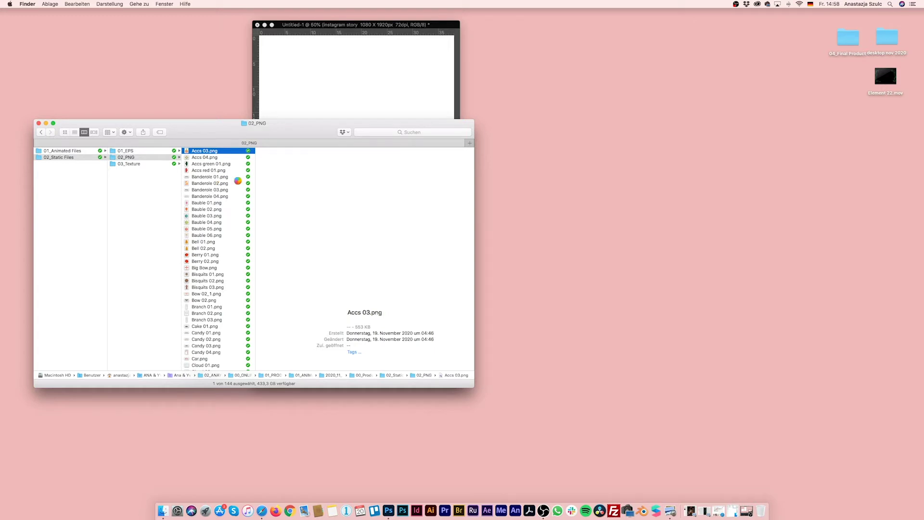
scroll(238, 181, "down", 3)
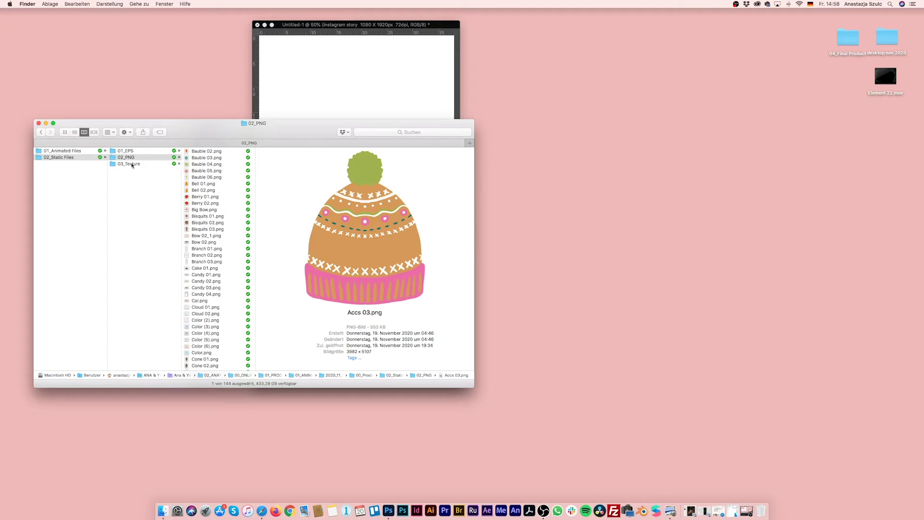
Open the 03_Texture folder and view Crayon Texture.png and Marker Texture_01.png
left_click(155, 163)
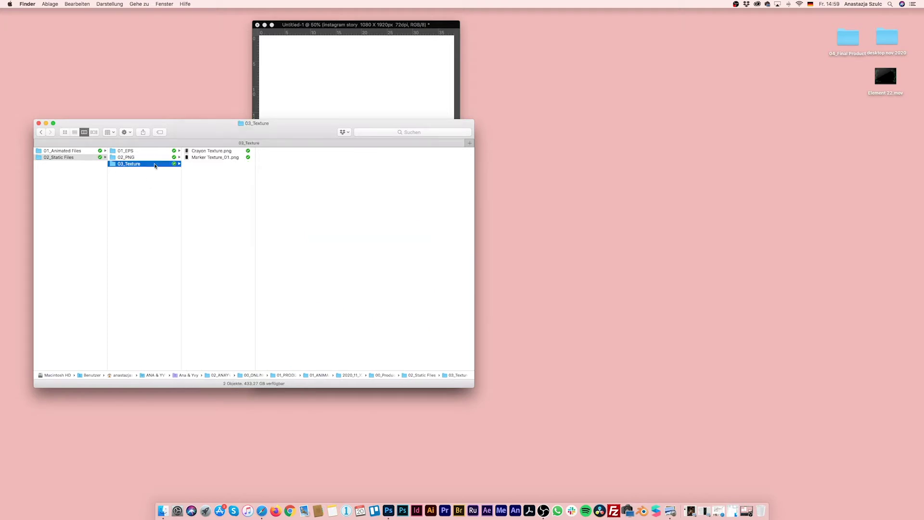
key("Right")
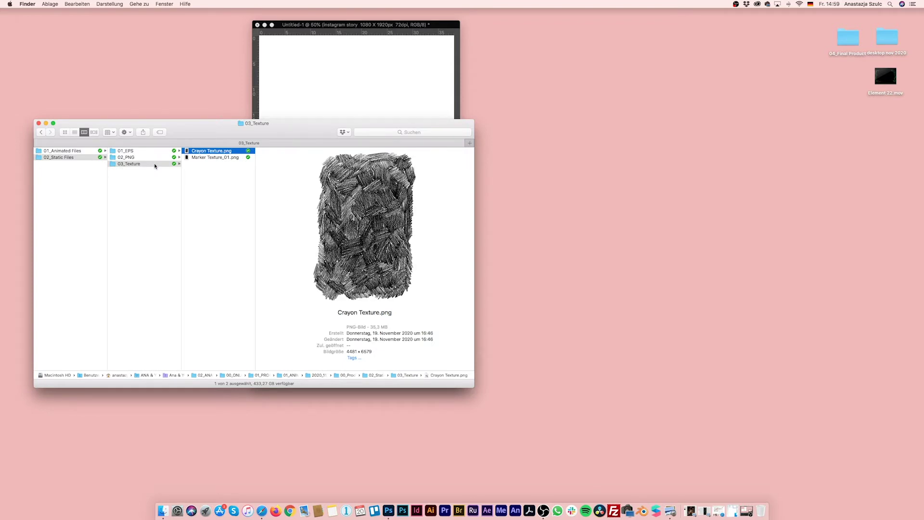
key("Down")
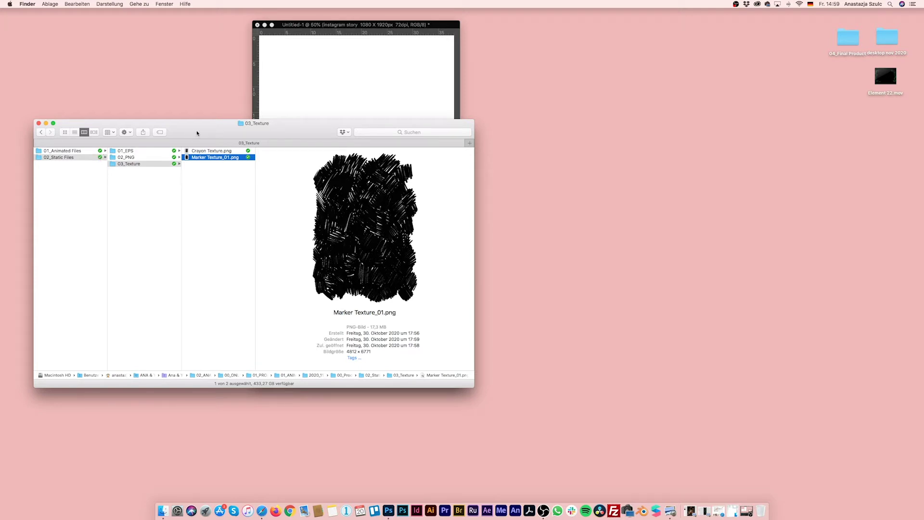
Move the Finder window lower, switch to the Untitled-1 document in Photoshop and delete its Instagram story text layer
left_click_drag(203, 131, 208, 210)
left_click(373, 25)
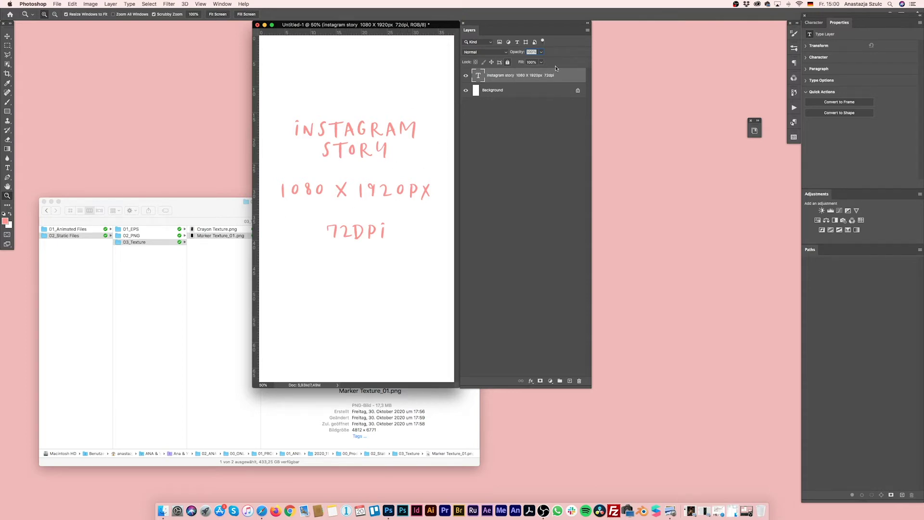
key("BackSpace")
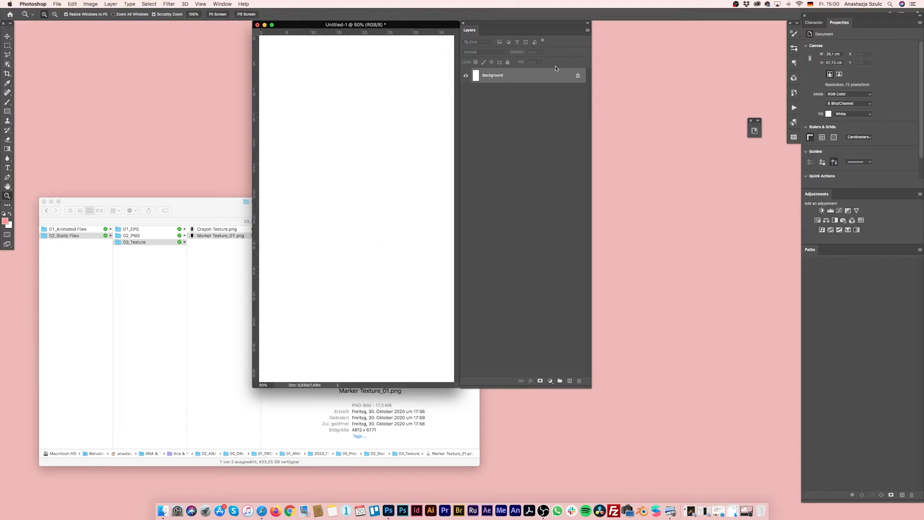
Switch to Finder, browse 01_Animated Files > 03_Patterns and view Stars_sketch_01.mov in the Pattern_sketch_04 folder
left_click(180, 208)
left_click(67, 229)
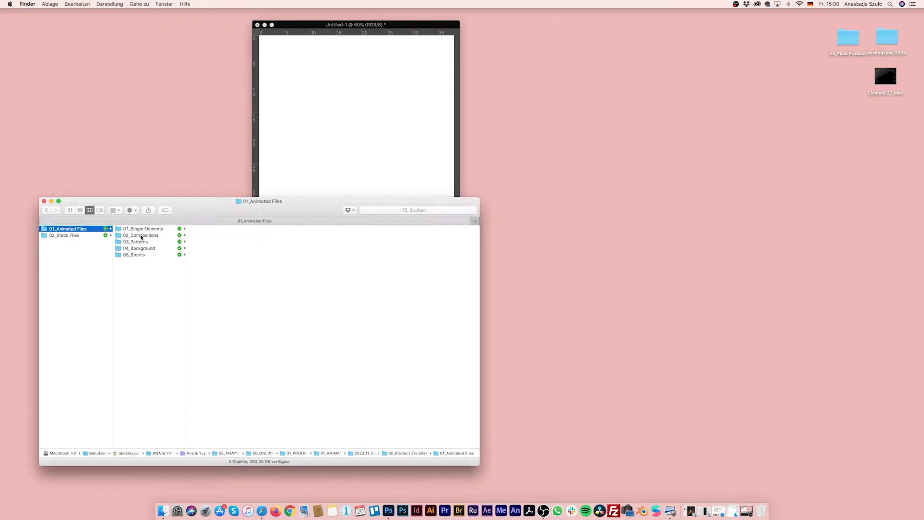
left_click(155, 242)
left_click(231, 255)
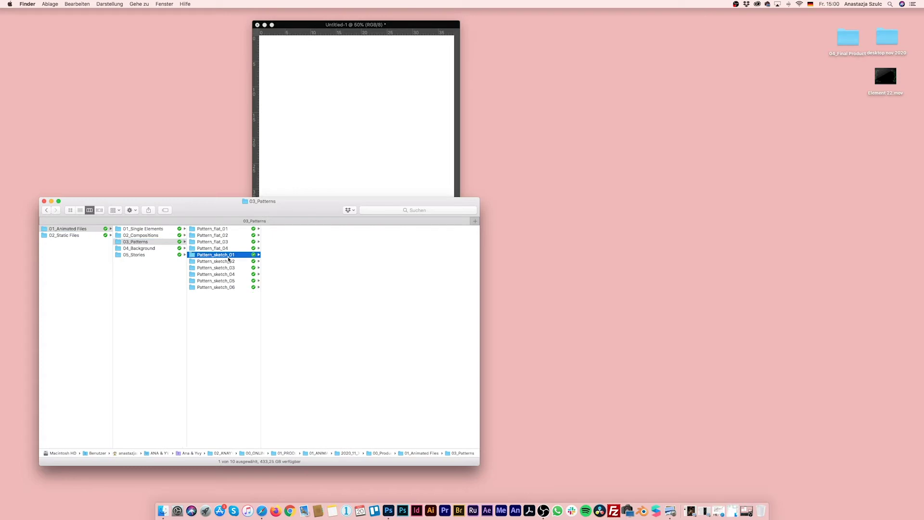
left_click(242, 274)
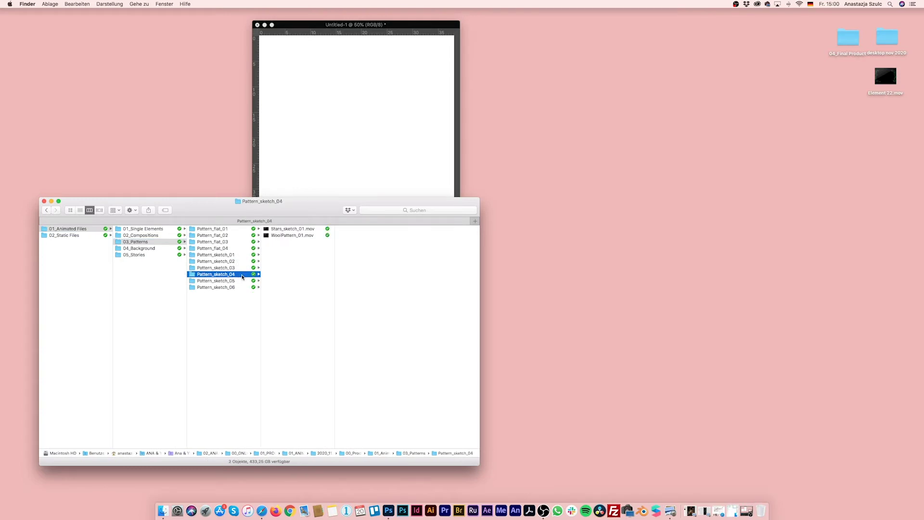
left_click(295, 231)
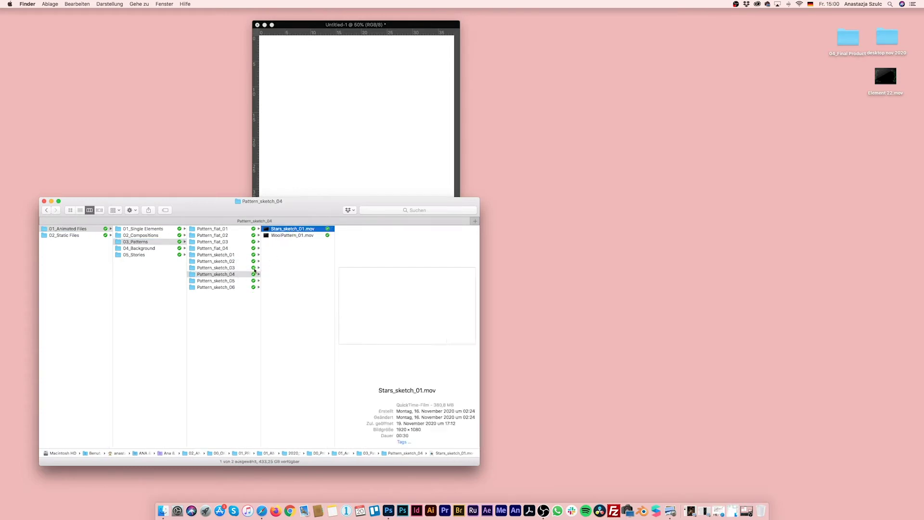
Preview BuffaloPlaid_sketch_02.mov from the Pattern_sketch_05 folder at large size and close the preview
left_click(236, 281)
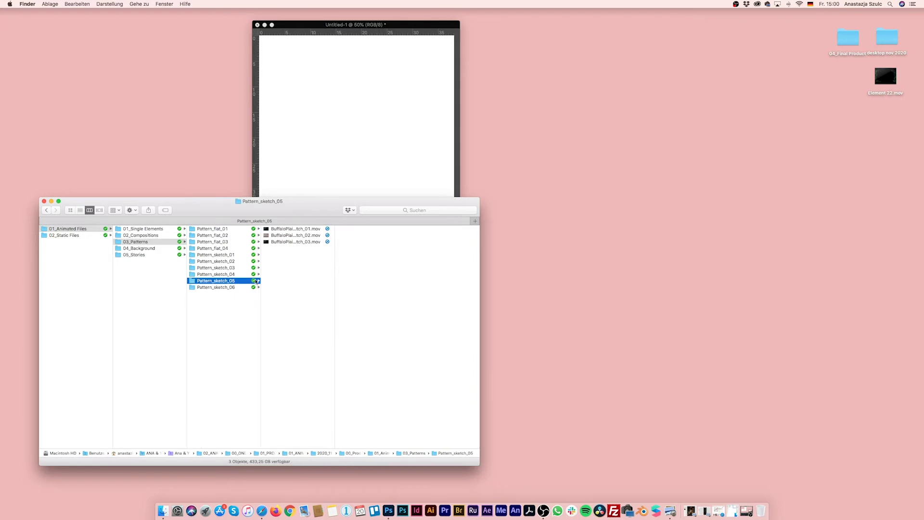
left_click(293, 235)
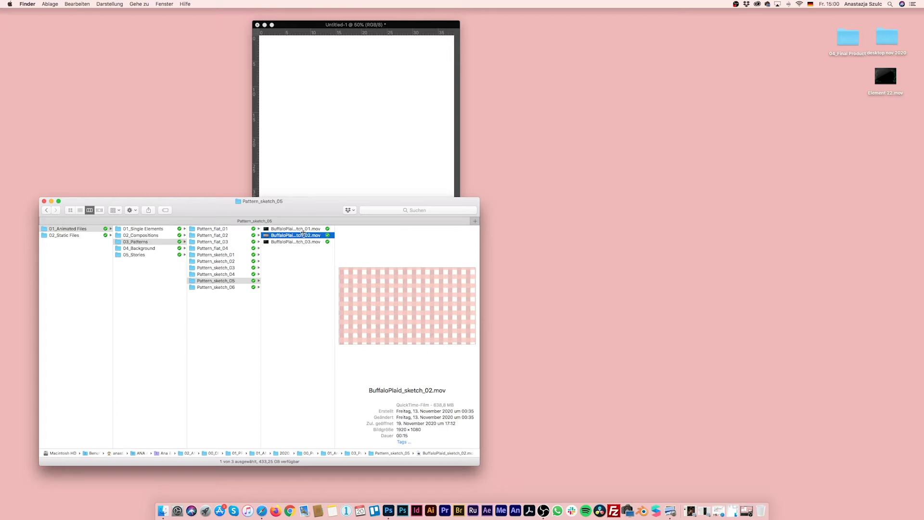
key("space")
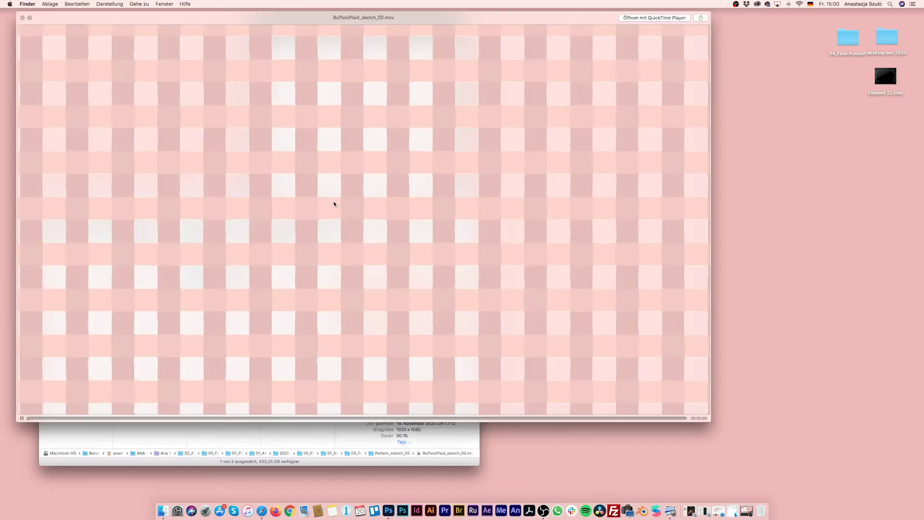
left_click(22, 18)
Compare the clips in the Pattern_sketch_03 folder and place Pattern_sketch_10.mov into the Untitled-1 document in Photoshop
left_click(226, 288)
left_click(235, 267)
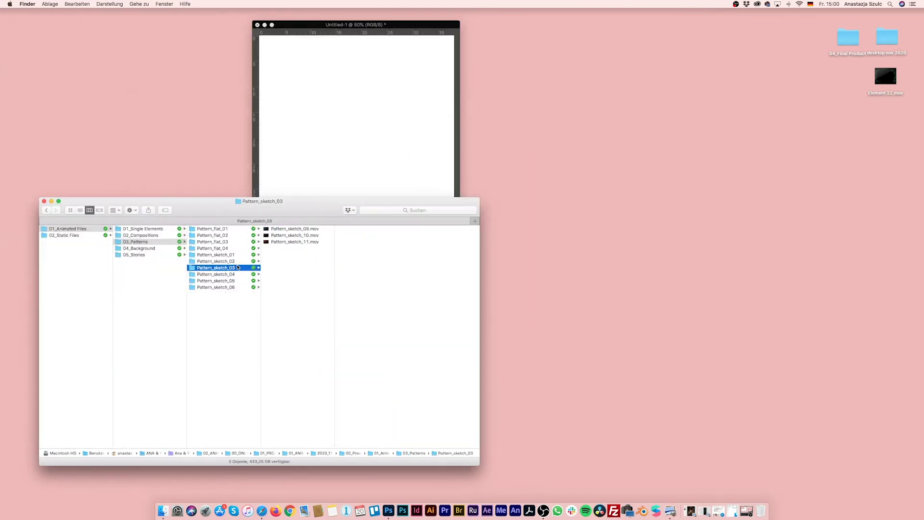
left_click(295, 230)
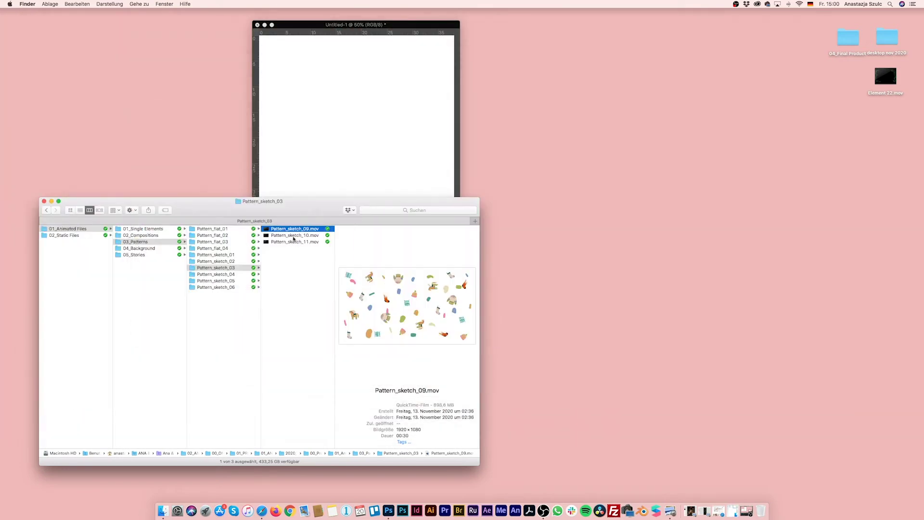
left_click(292, 236)
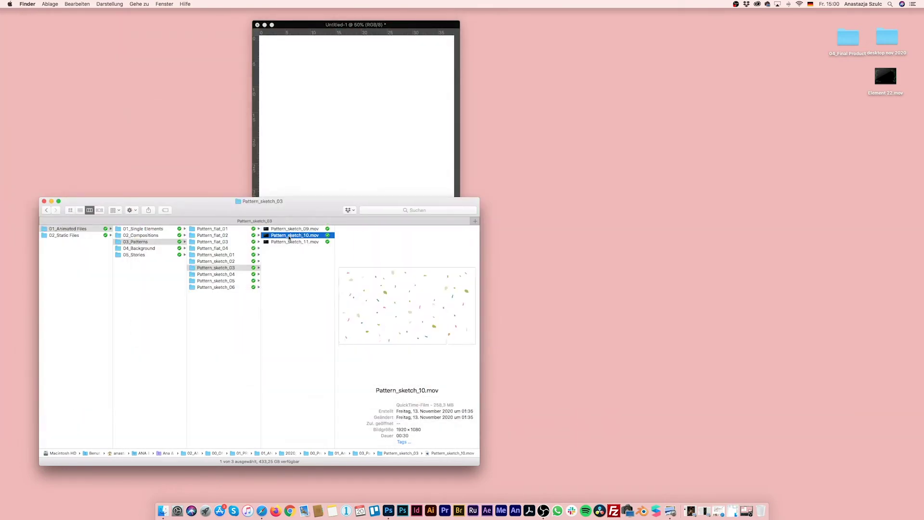
left_click_drag(291, 236, 346, 122)
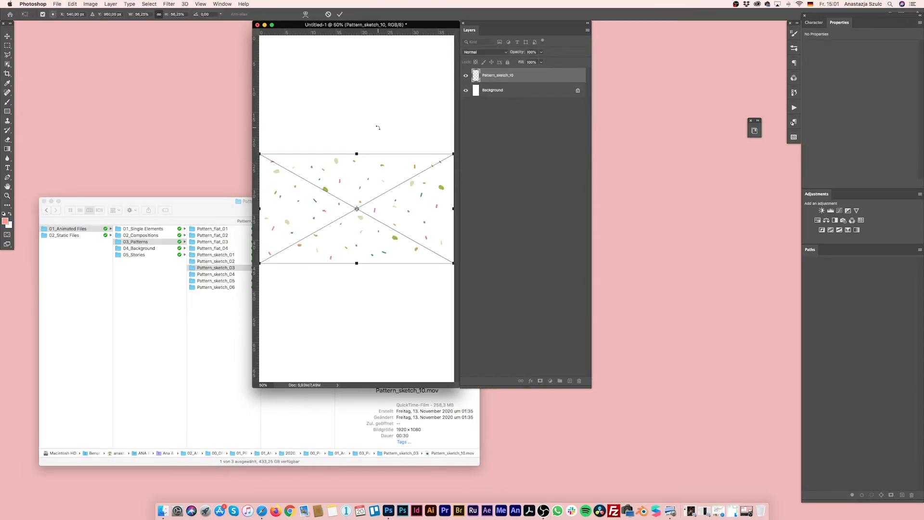
Rotate the placed confetti pattern 90°, scale it up to fill the whole story canvas and commit the transformation
mouse_move(378, 127)
left_mouse_down()
mouse_move(423, 243)
mouse_move(394, 128)
mouse_move(378, 128)
left_mouse_up()
left_click_drag(370, 139, 403, 219)
left_click_drag(412, 111, 477, 29)
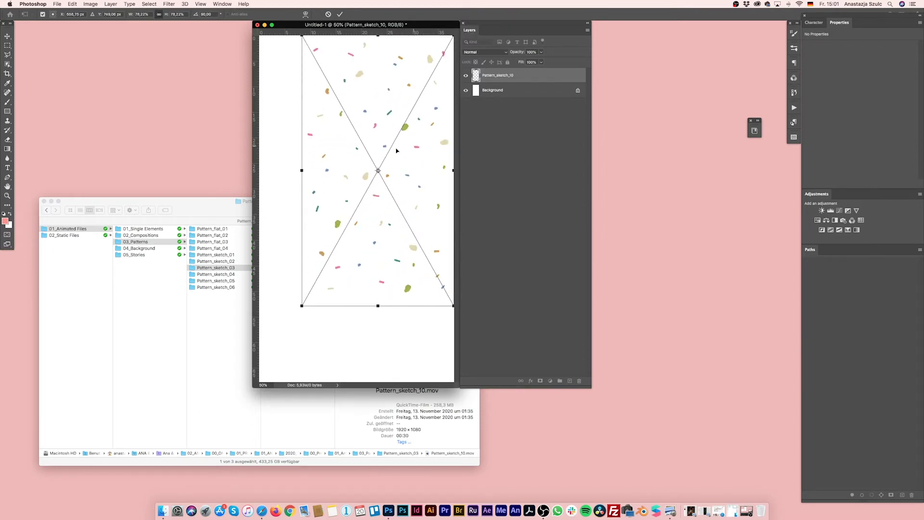
left_click_drag(302, 306, 261, 383)
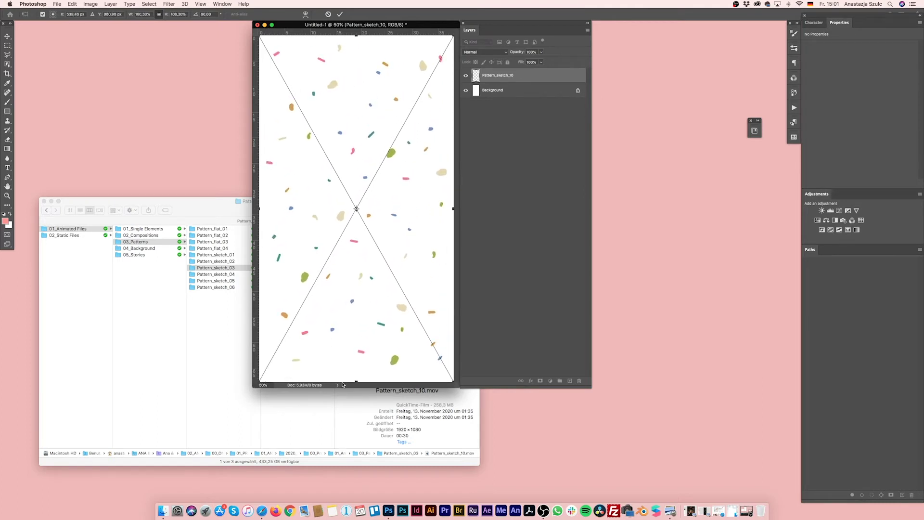
key("Return")
key("z")
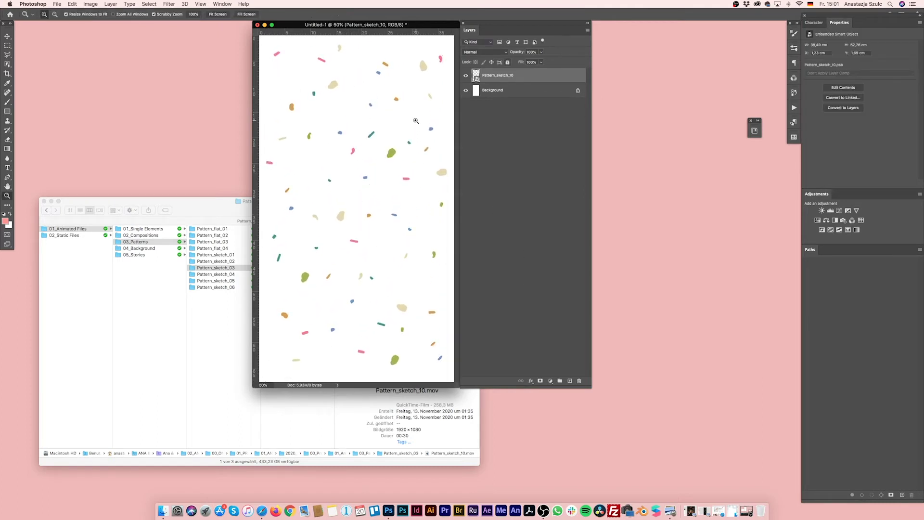
Unlock the Background layer and fill it with a pale peach foreground colour
left_click(503, 97)
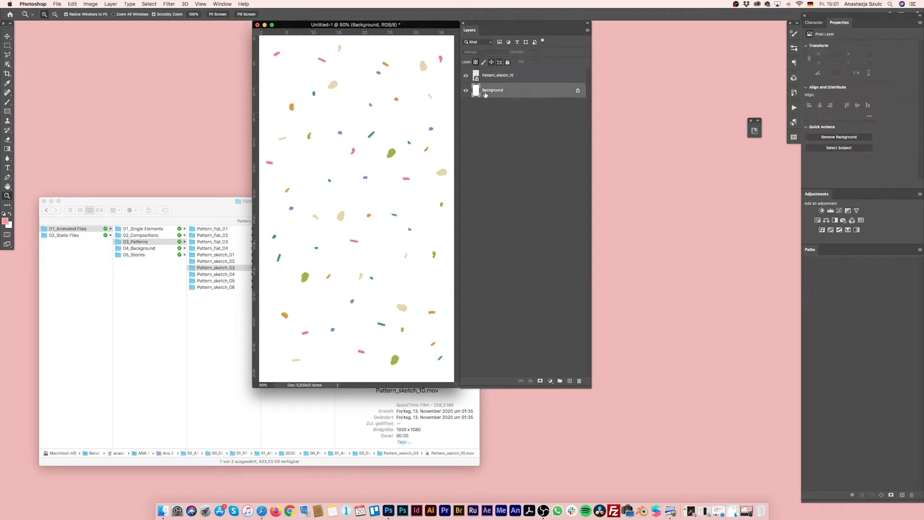
left_click(577, 90)
left_click(5, 221)
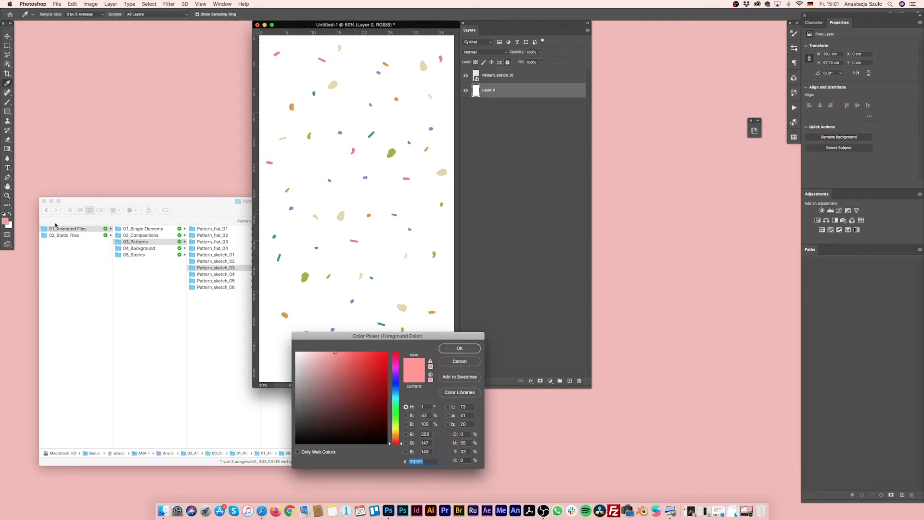
left_click(317, 350)
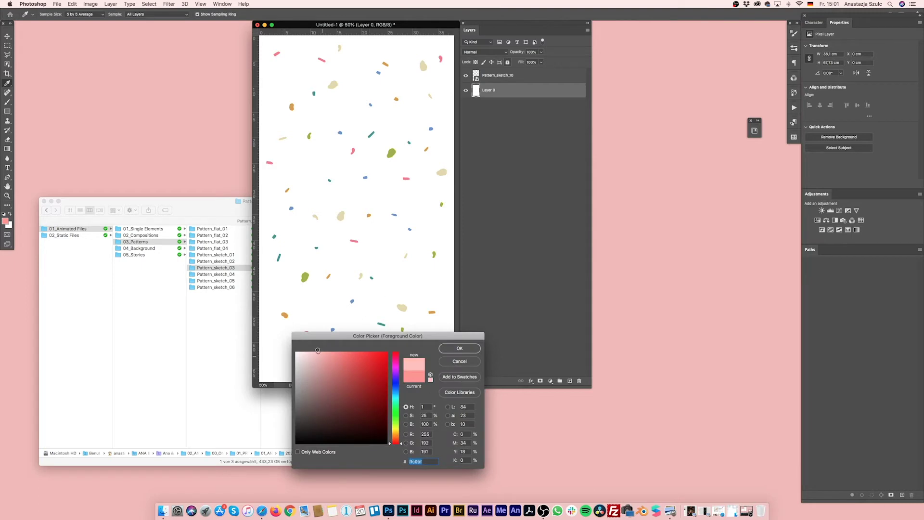
left_click(406, 306)
left_click(309, 362)
key("super+v")
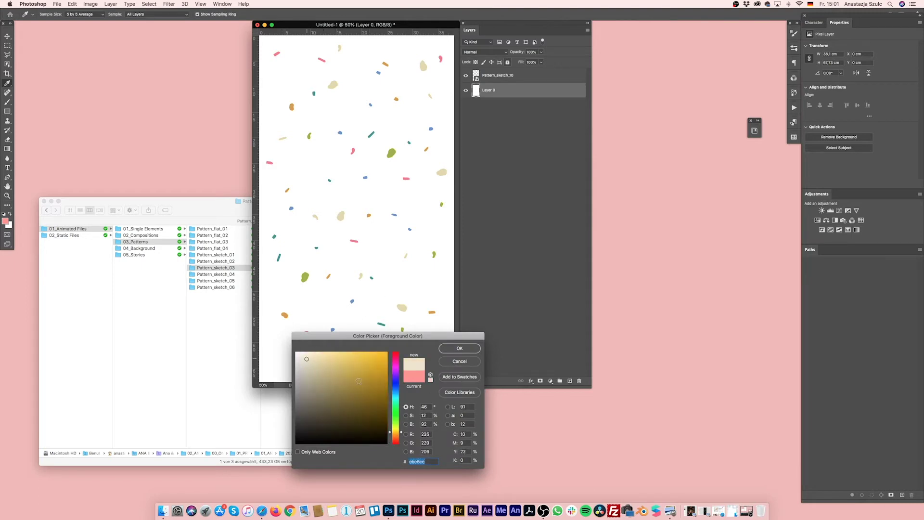
key("Return")
key("alt+BackSpace")
key("z")
key("g")
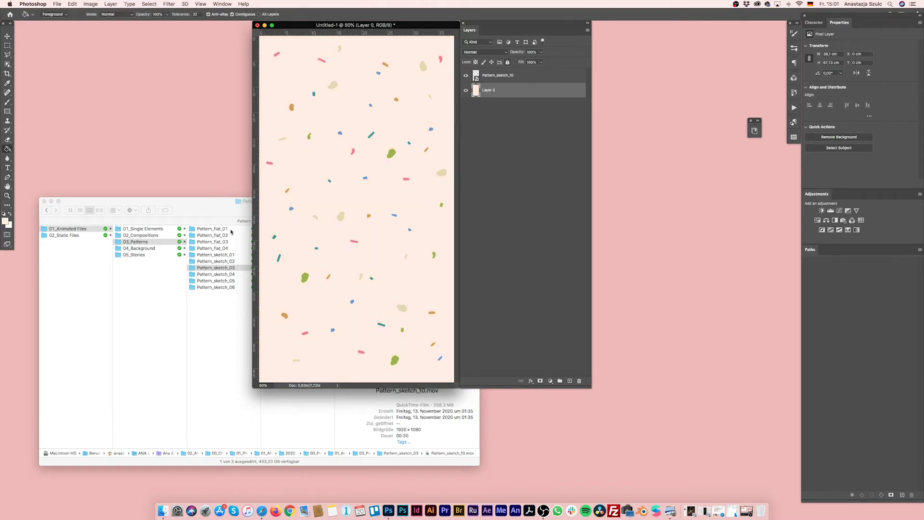
Move the Finder window lower and look through the SingleElement_flat folders in 01_Single Elements, ending at SingleElement_flat_01
left_click_drag(215, 206, 199, 233)
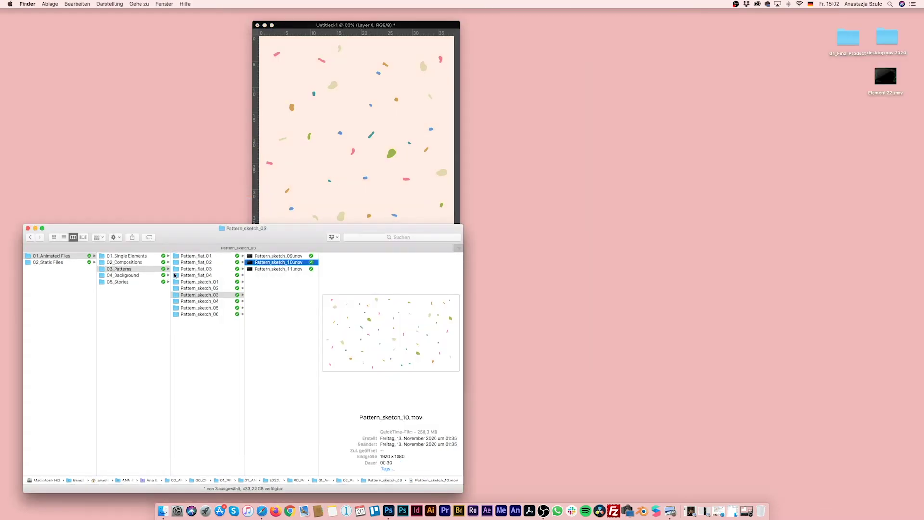
left_click(137, 255)
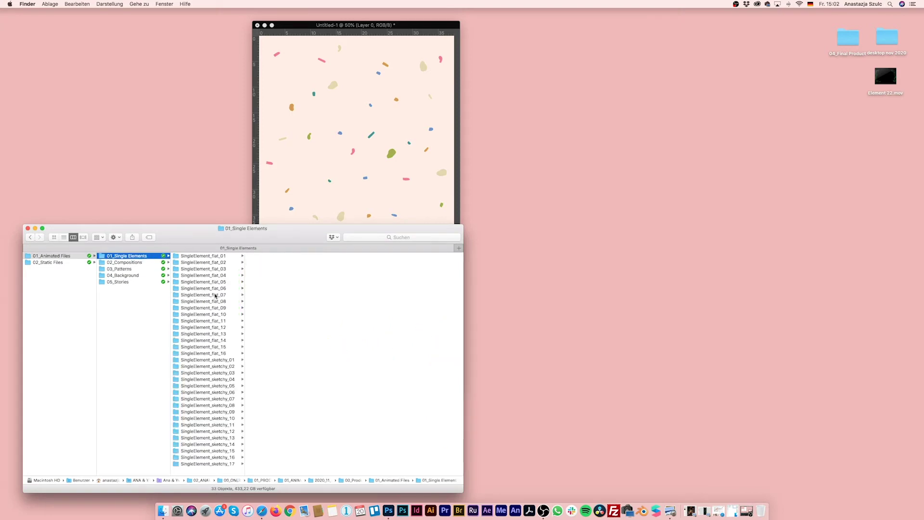
left_click(215, 295)
left_click(223, 275)
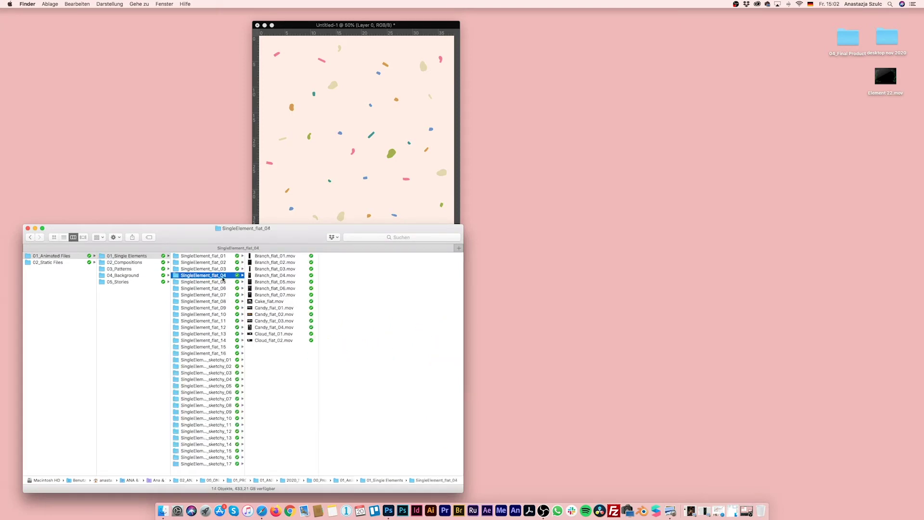
left_click(223, 268)
left_click(223, 262)
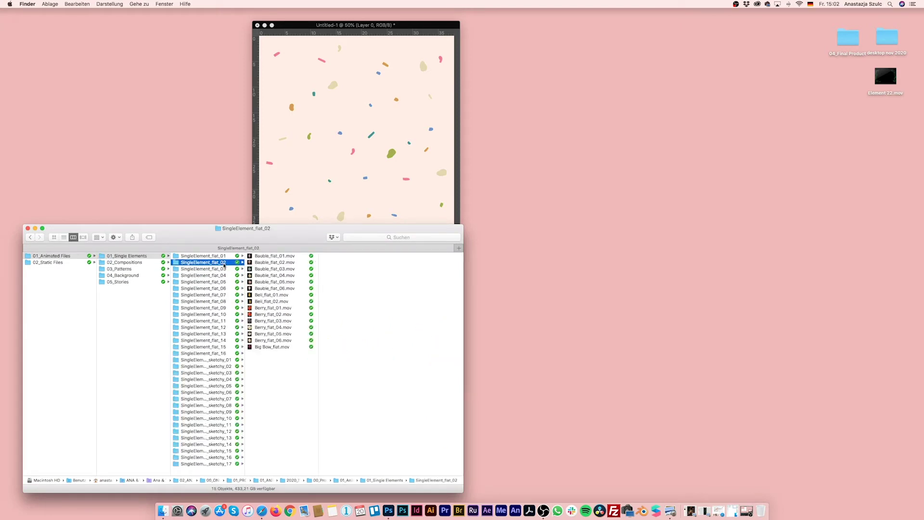
left_click(223, 256)
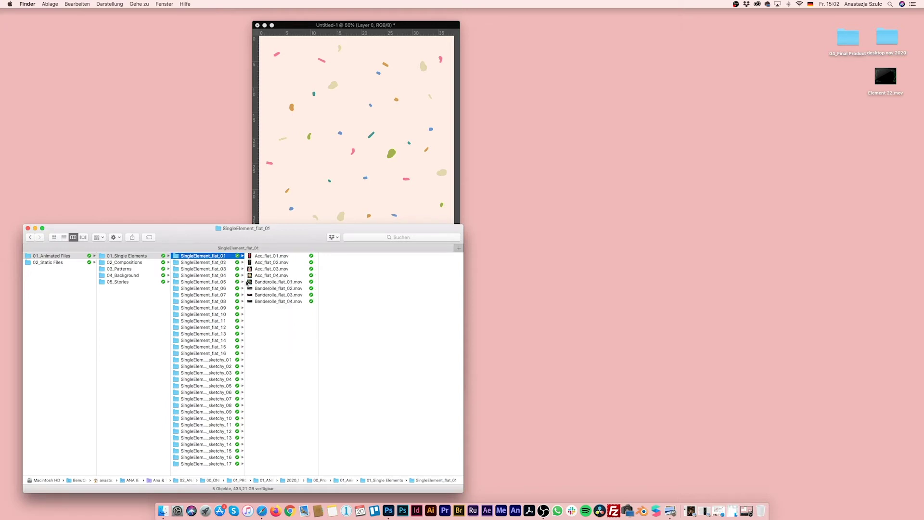
Compare the Banderolle_flat clips in SingleElement_flat_01 and place Banderolle_flat_04.mov into the Untitled-1 document in Photoshop
left_click(267, 294)
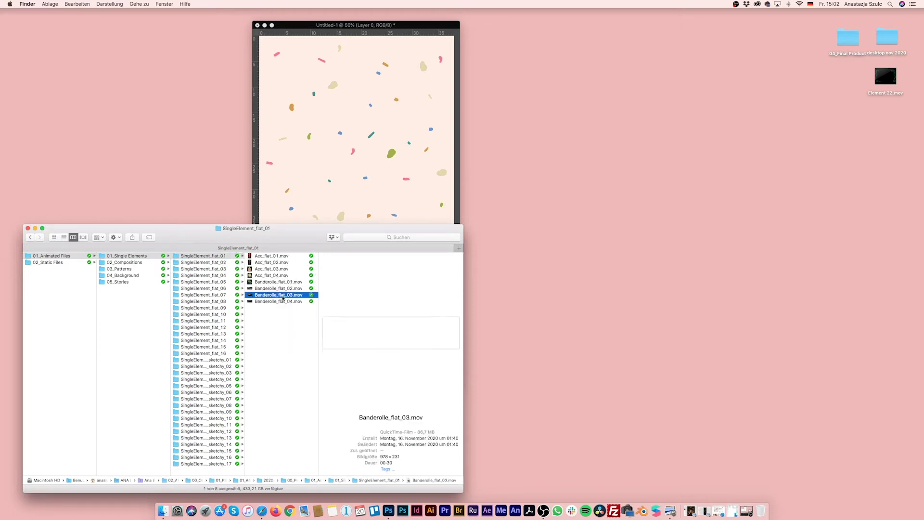
left_click(263, 288)
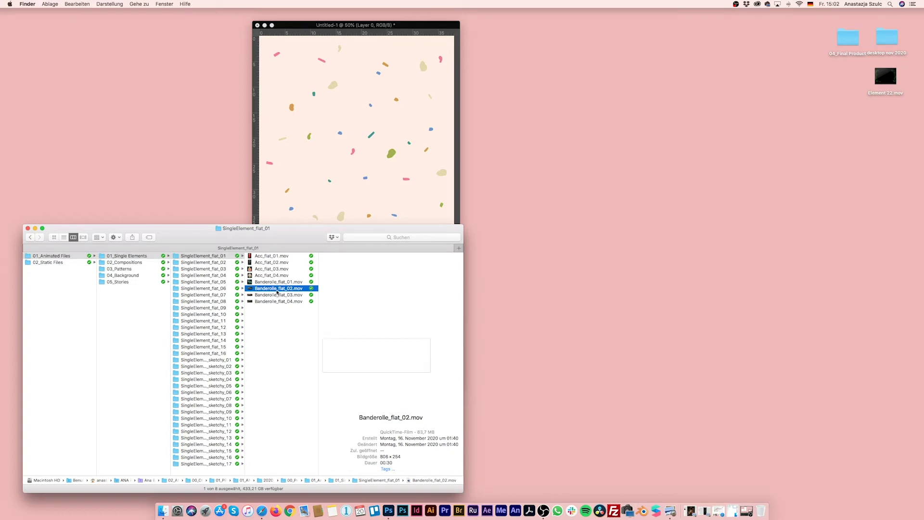
left_click(269, 302)
left_click_drag(266, 305, 346, 130)
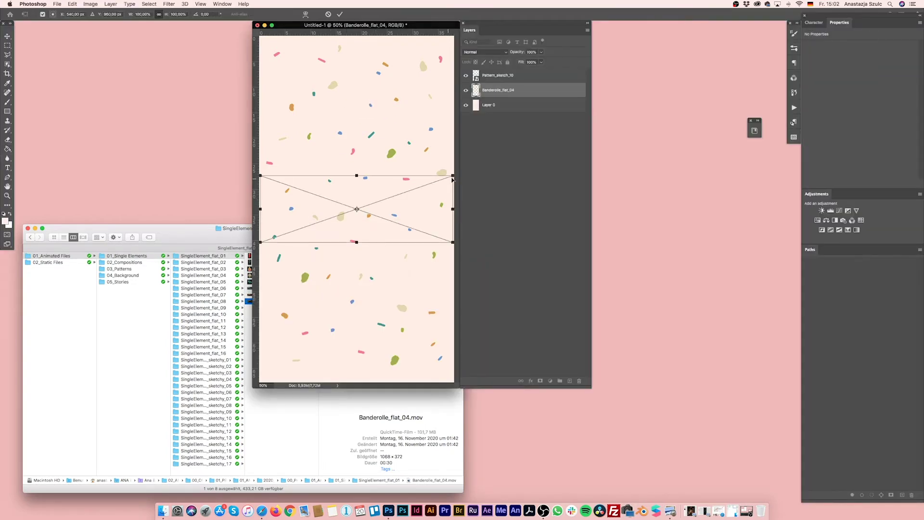
Scale the banner to about 34 cm wide, position it near the canvas's upper edge and stack its layer above Pattern_sketch_10
left_click_drag(451, 181, 438, 184)
left_click_drag(406, 216, 405, 91)
key("Return")
left_click_drag(519, 95, 508, 69)
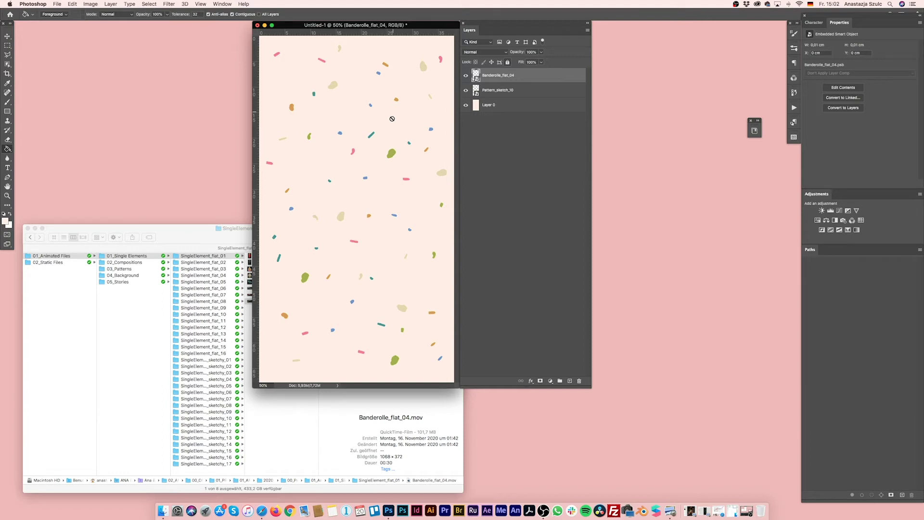
Show the Timeline in Photoshop and create a video timeline for the story document
left_click(173, 238)
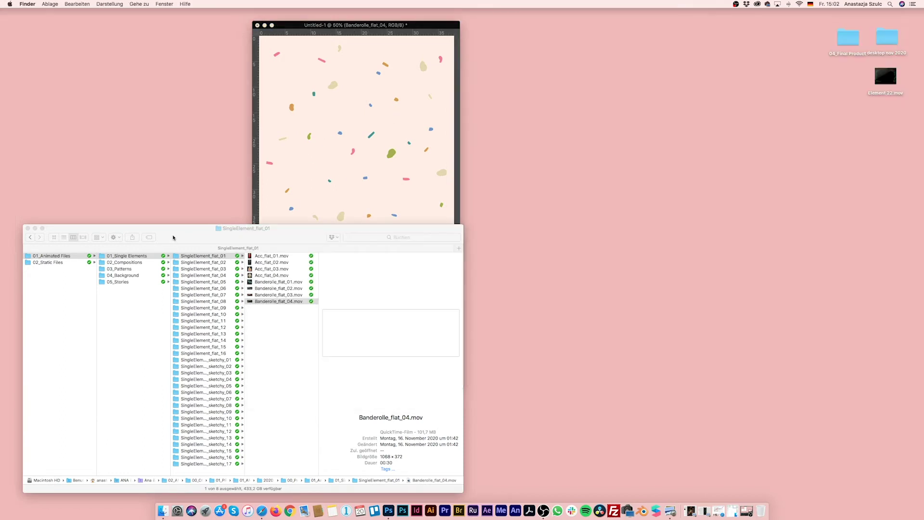
left_click(316, 26)
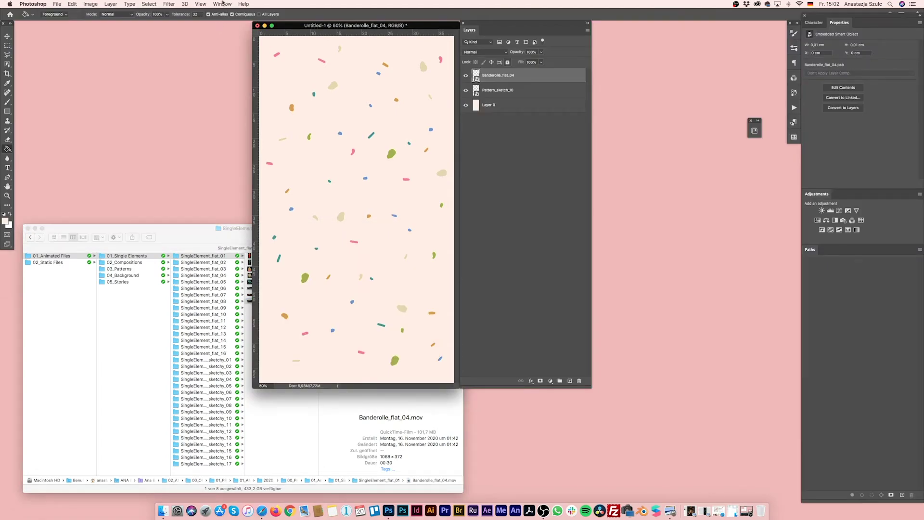
left_click(223, 4)
left_click(257, 255)
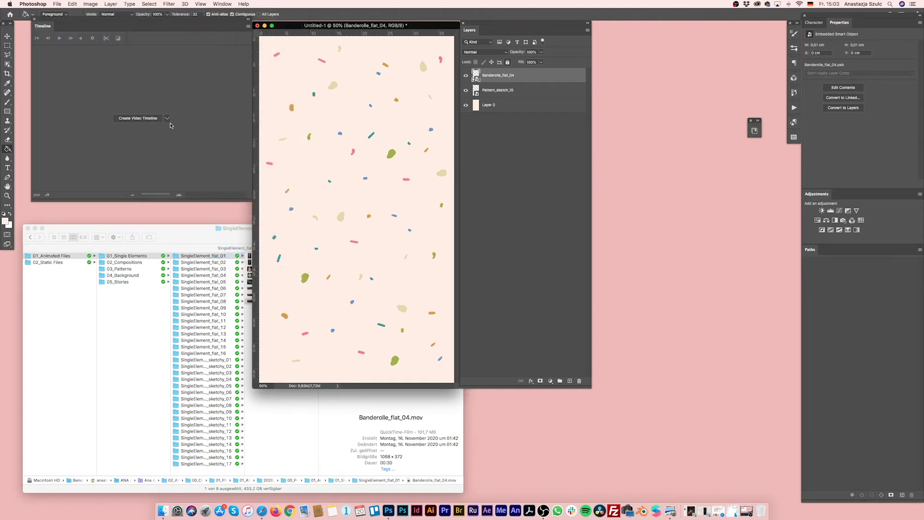
left_click(168, 119)
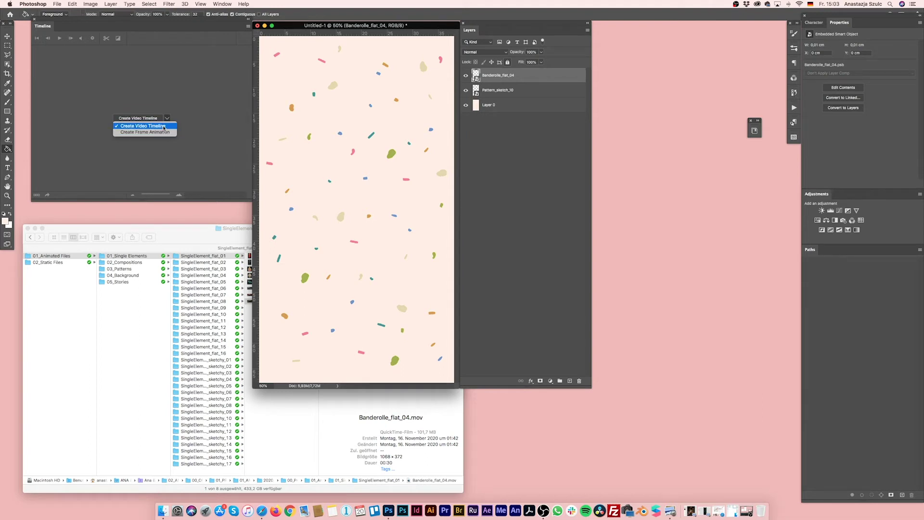
left_click(164, 127)
left_click(158, 120)
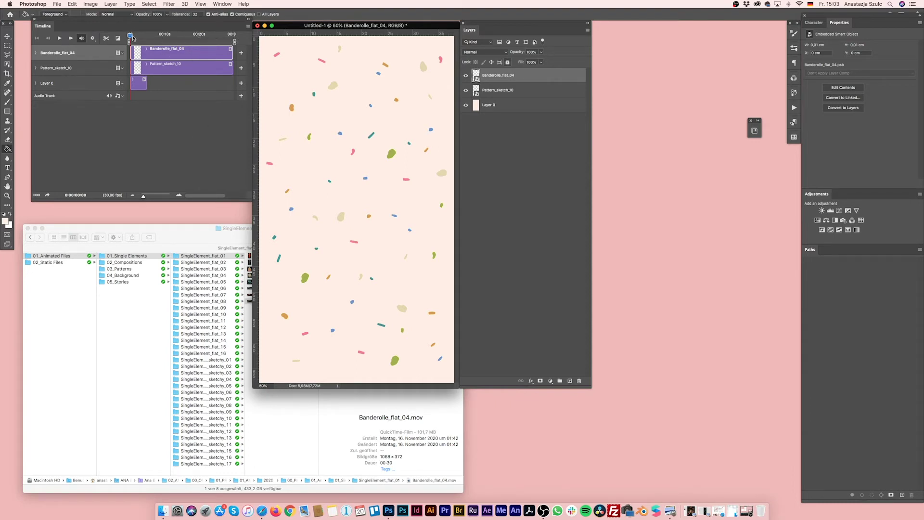
Move the playhead to about 15 seconds and trim the Banderolle_flat_04 and Pattern_sketch_10 clips to end there
left_click(168, 35)
left_click_drag(168, 35, 181, 38)
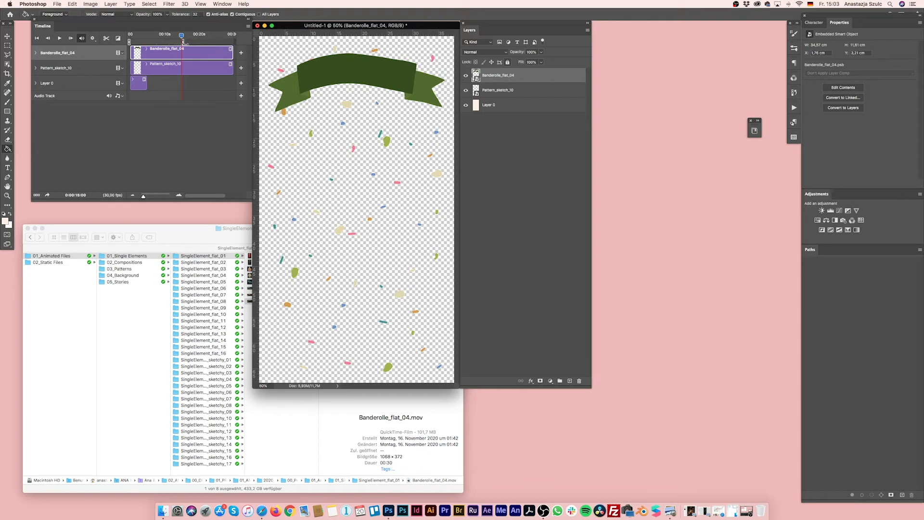
left_click_drag(229, 53, 186, 72)
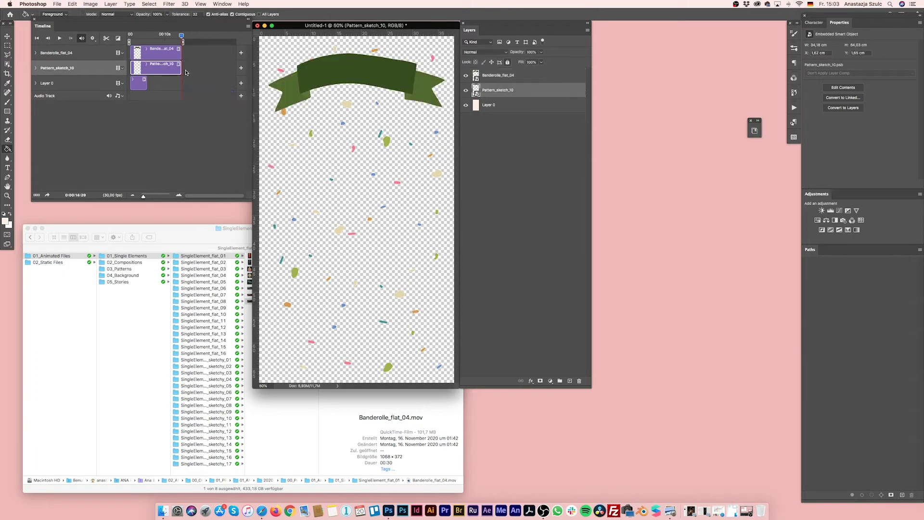
Extend the Layer 0 clip to about 15 seconds to match the other clips and return the playhead to the start
left_click(138, 88)
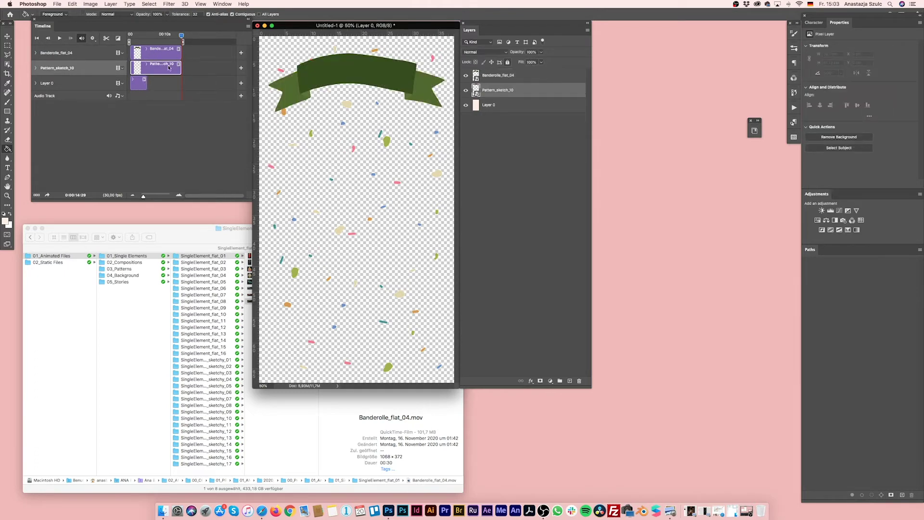
left_click_drag(146, 83, 178, 86)
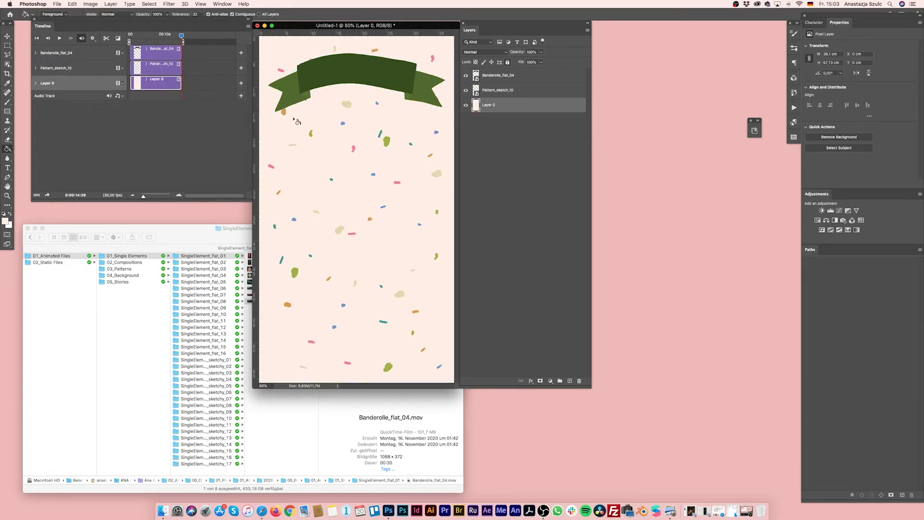
left_click(175, 36)
left_click_drag(175, 36, 127, 45)
Place Bisquits_flat_03.mov from the SingleElement_flat_03 folder into the story near the canvas's lower-left corner, rotated about 12°
left_click(176, 247)
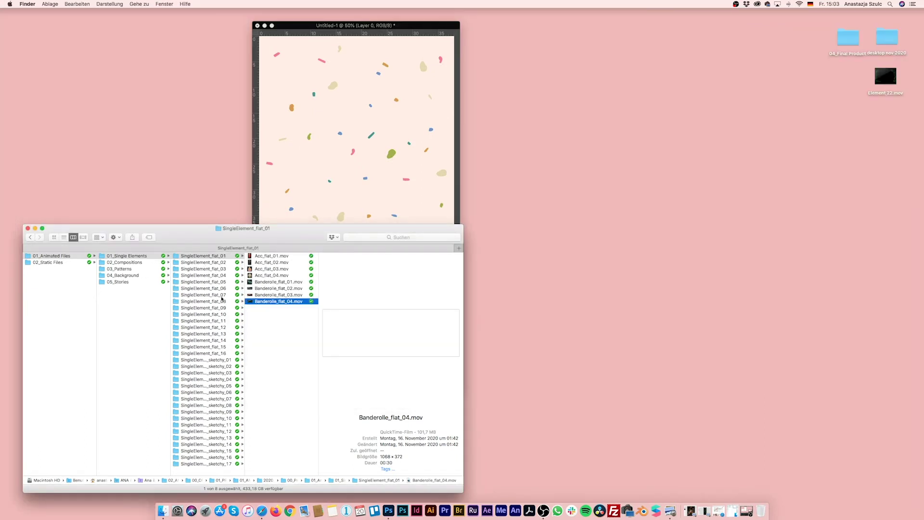
left_click(216, 263)
left_click(217, 269)
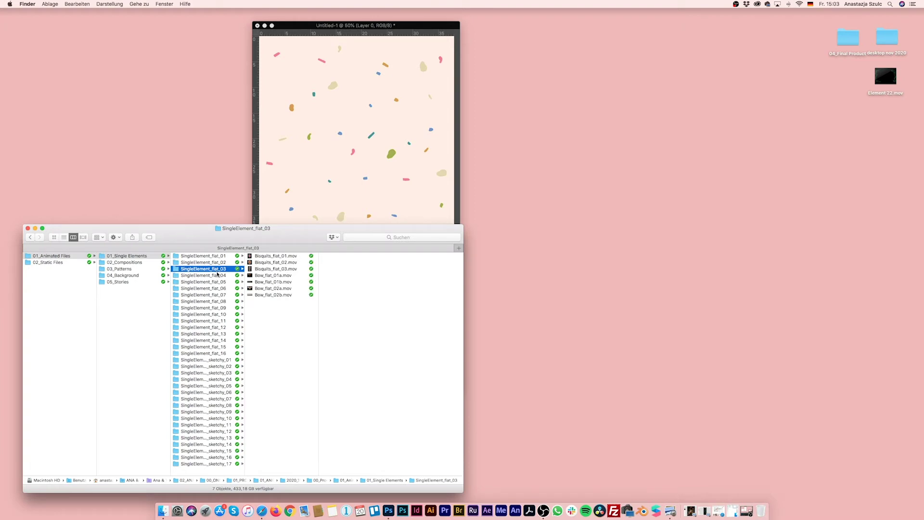
left_click(267, 270)
left_click_drag(268, 270, 336, 182)
left_click_drag(369, 155, 332, 214)
left_click_drag(381, 190, 407, 191)
left_click_drag(337, 217, 325, 273)
key("Return")
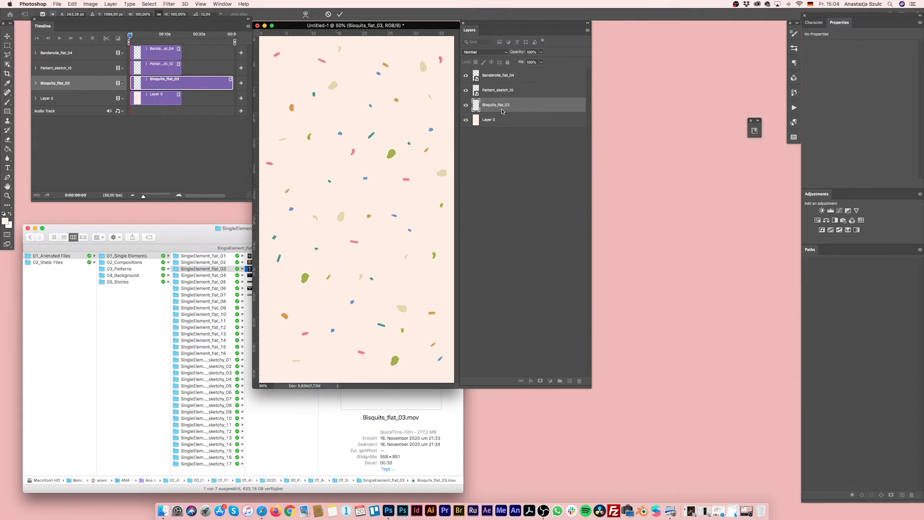
Trim the Bisquits_flat_03 clip to end at about 15 seconds and stack its layer directly above Pattern_sketch_10
left_click_drag(232, 82, 181, 83)
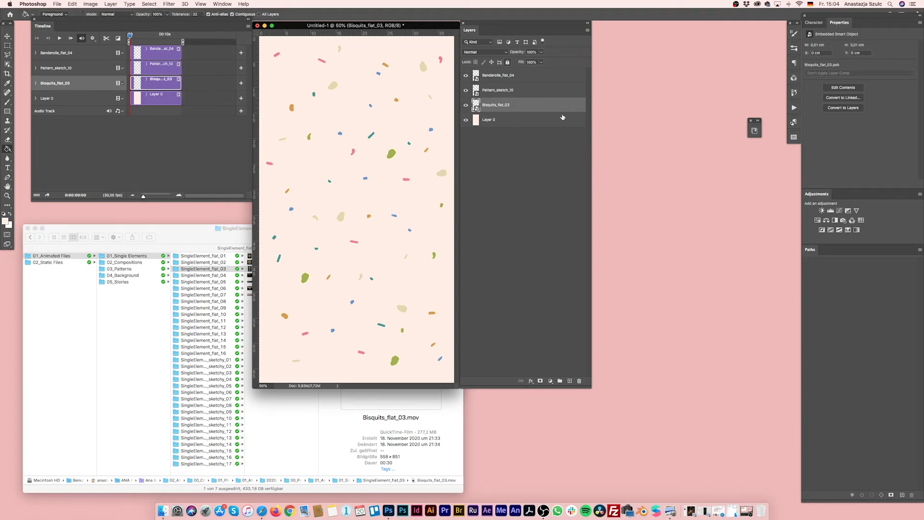
left_click_drag(515, 105, 508, 84)
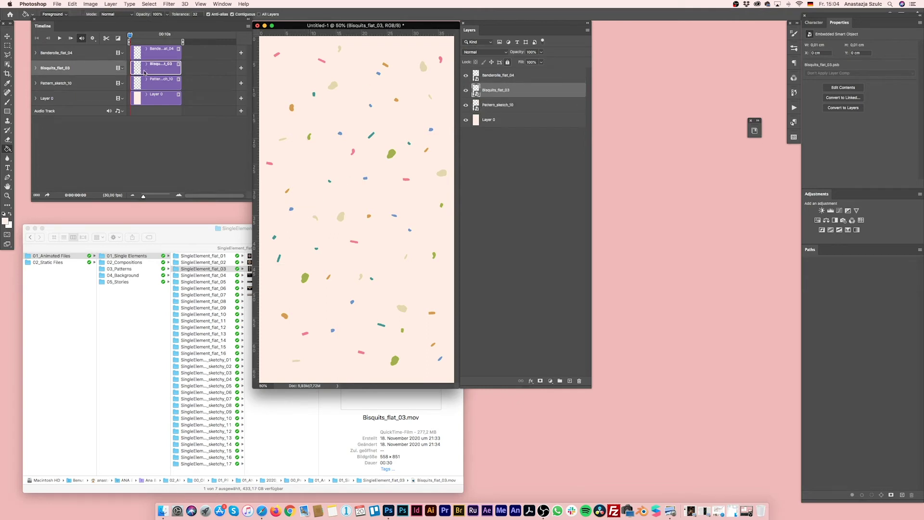
Preview the story at about 8 seconds and enlarge the gingerbread man to about 42 cm tall, partly cropped by the canvas edge
left_click_drag(131, 37, 159, 36)
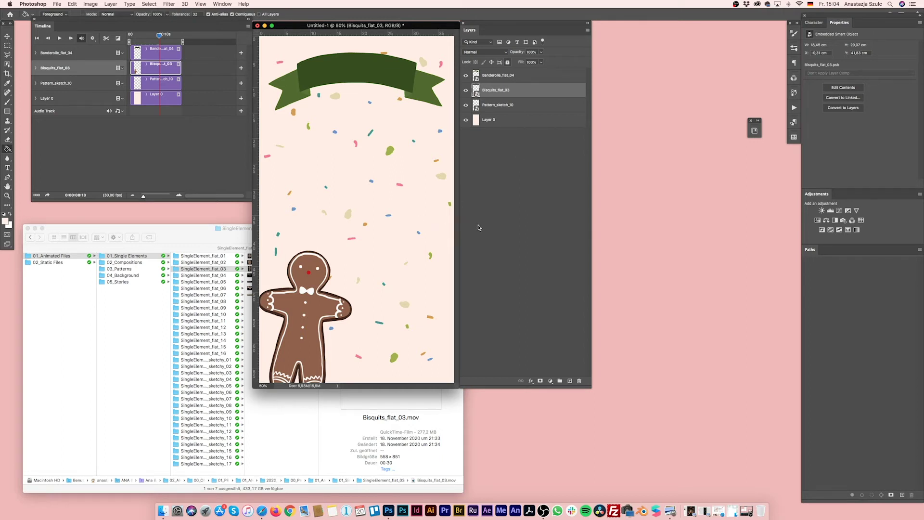
left_click(73, 4)
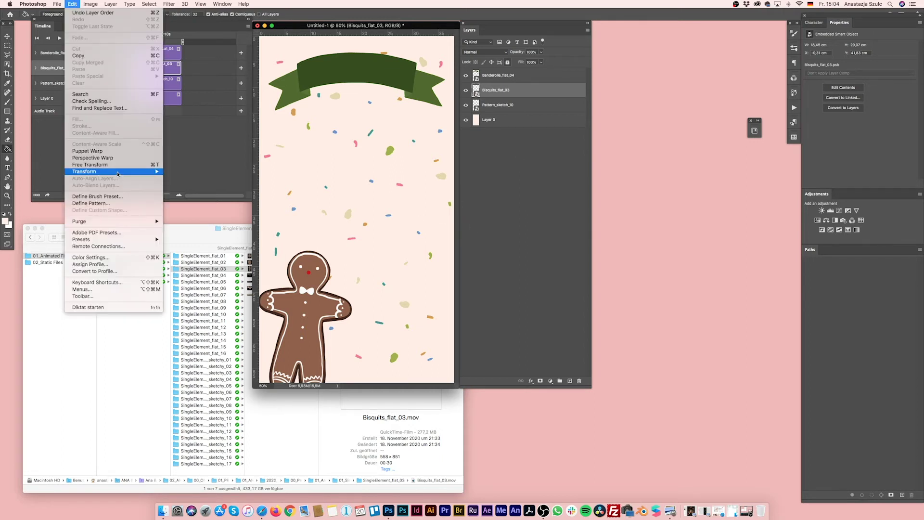
mouse_move(117, 175)
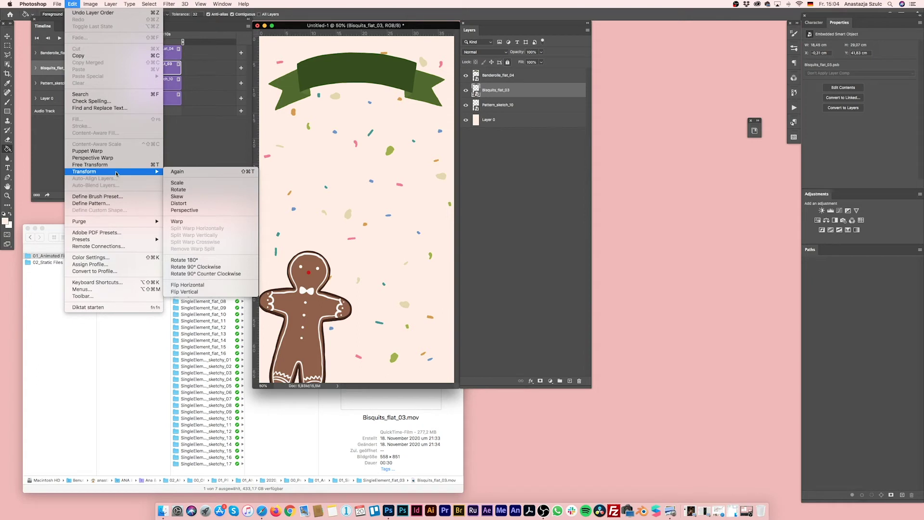
left_click(115, 167)
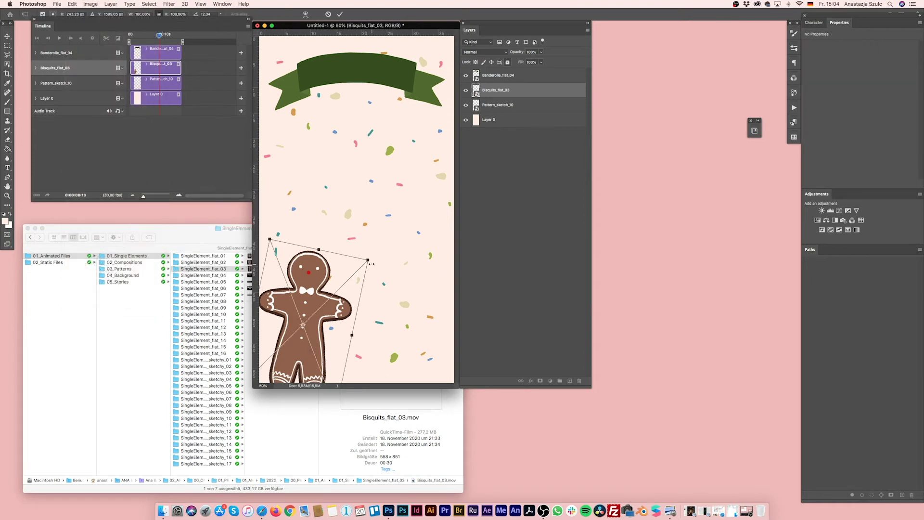
left_click_drag(368, 260, 350, 267)
key("Return")
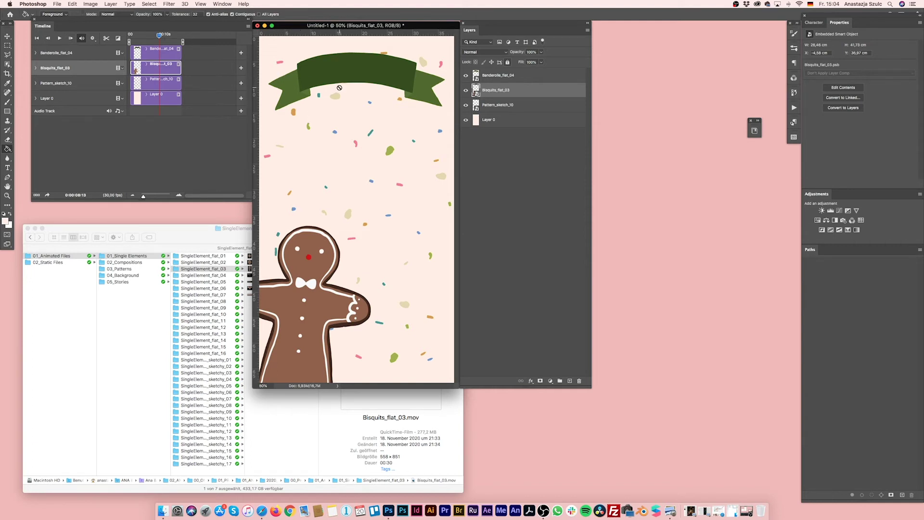
Add a "happy Xmas" text layer on the green banner with the Type tool
key("t")
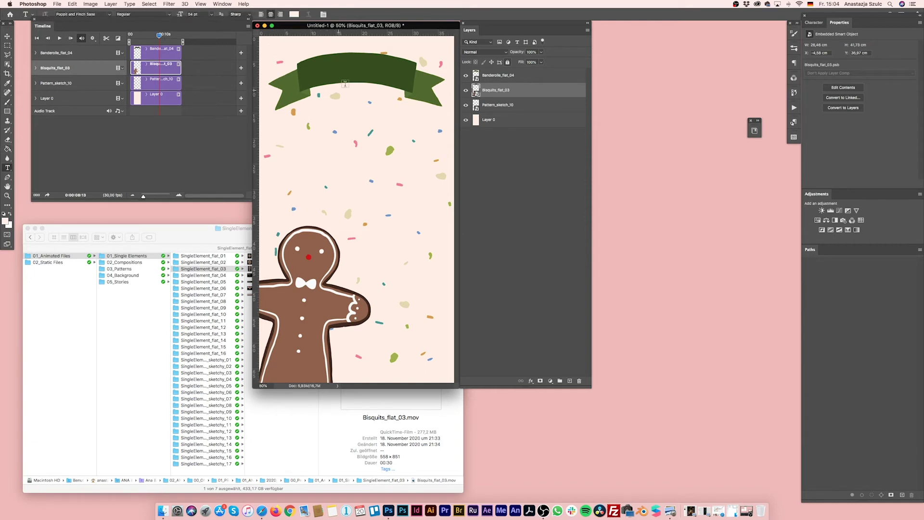
left_click(315, 72)
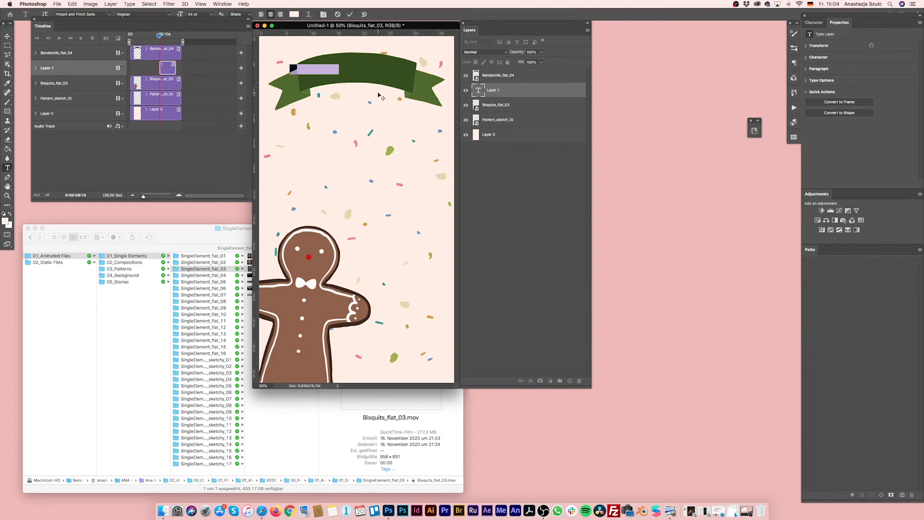
key("BackSpace")
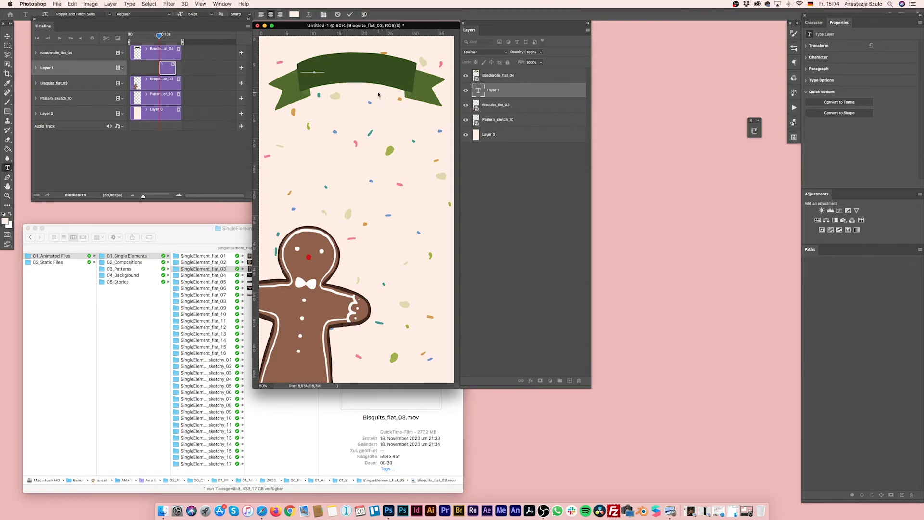
left_click(7, 36)
Stack the happy Xmas text layer above Banderolle_flat_04 and position it across the middle of the banner
left_click_drag(583, 87, 509, 73)
key("super+t")
left_click_drag(337, 59, 378, 68)
key("Return")
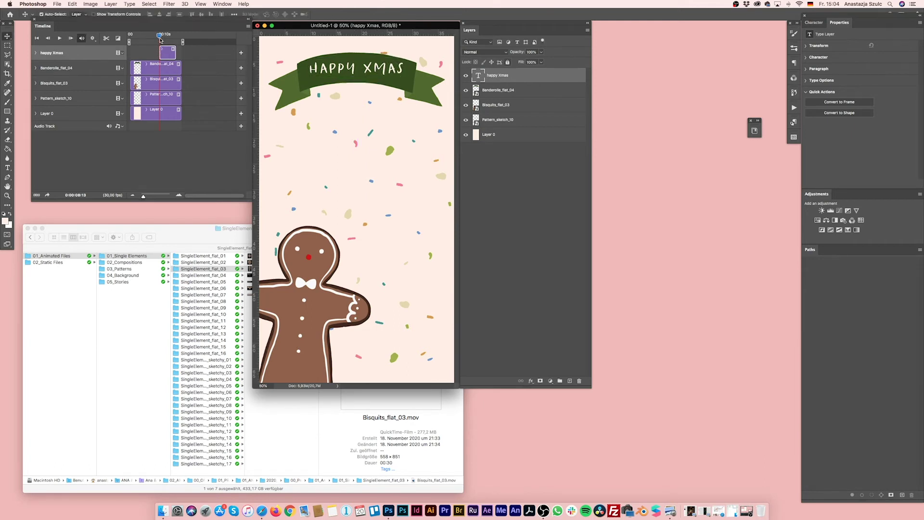
Extend the happy Xmas clip across the whole 15-second timeline and nudge the text slightly on the banner
left_click_drag(160, 53, 142, 35)
left_click(150, 35)
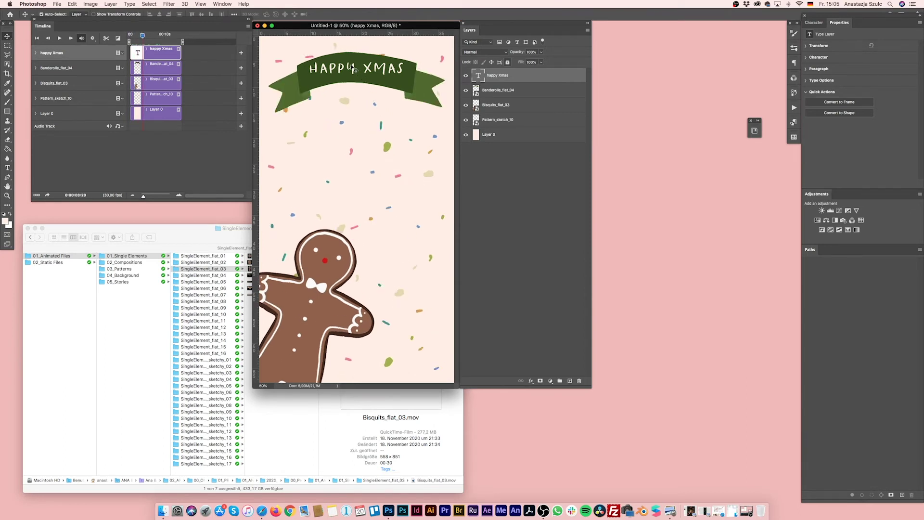
left_click_drag(357, 70, 353, 71)
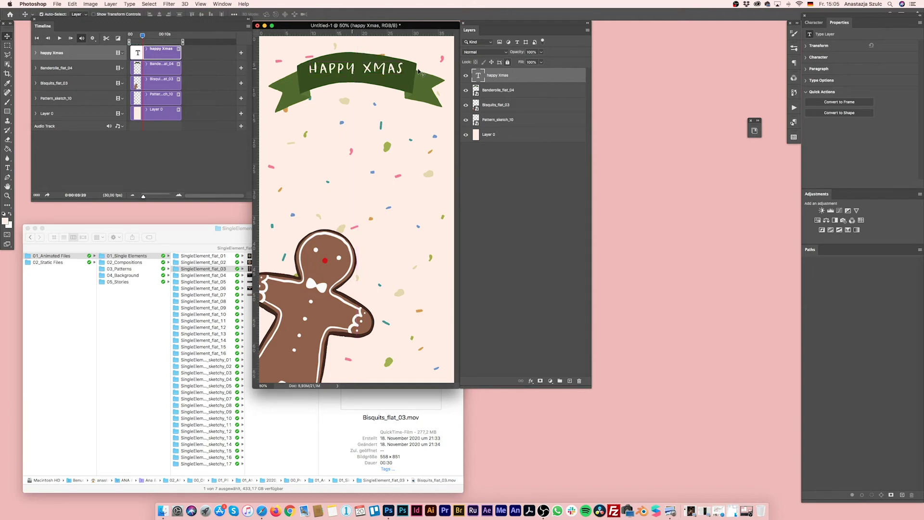
Scrub the timeline between about 2 and 8 seconds to check the text against the moving banner
left_click(137, 35)
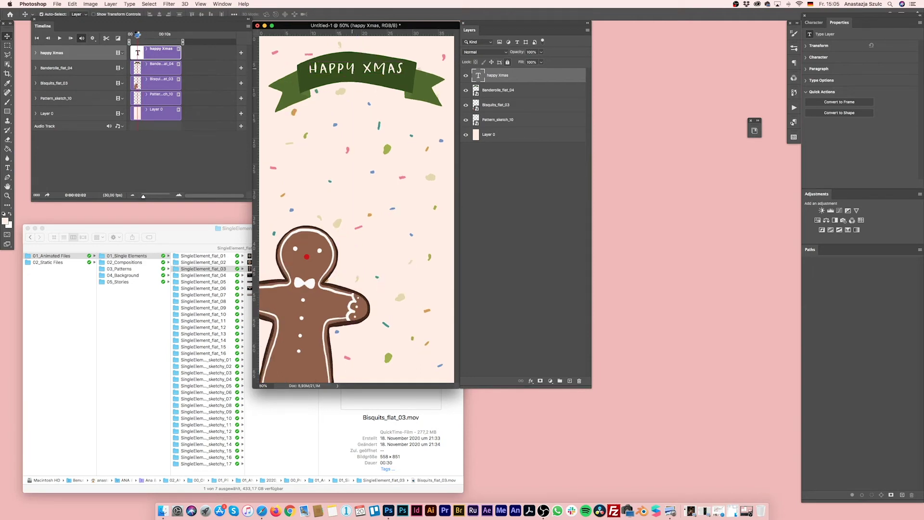
left_click_drag(137, 36, 158, 35)
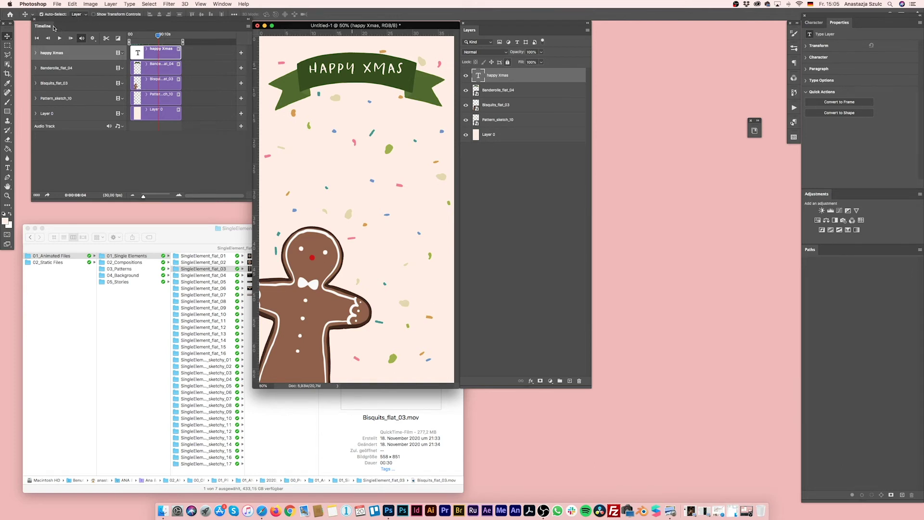
left_click_drag(44, 21, 44, 25)
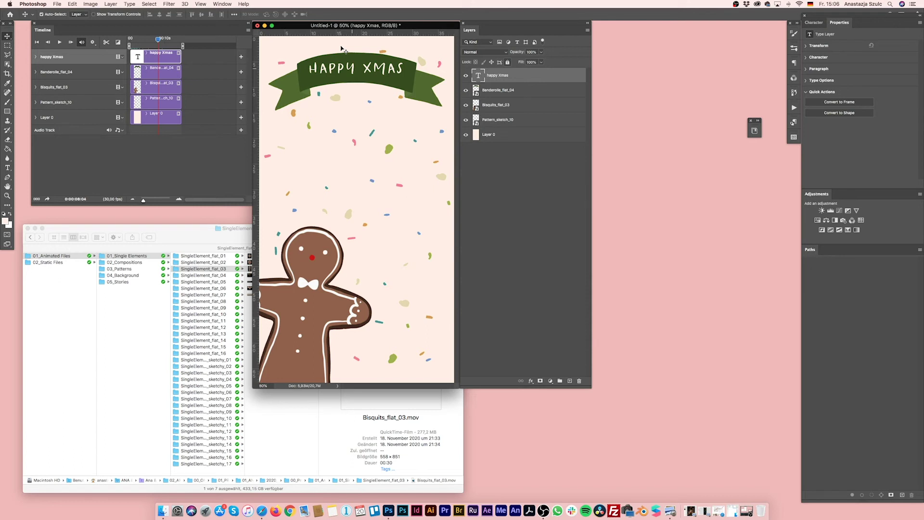
left_click_drag(295, 27, 295, 27)
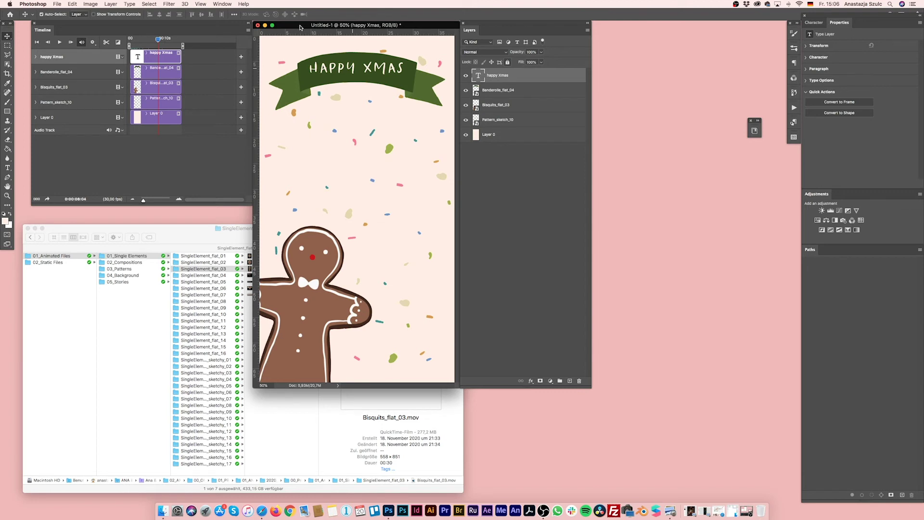
Find Crayon Texture.png under 02_Static Files in the 03_Texture folder and place it into the story document
left_click(188, 236)
left_click_drag(207, 240, 206, 249)
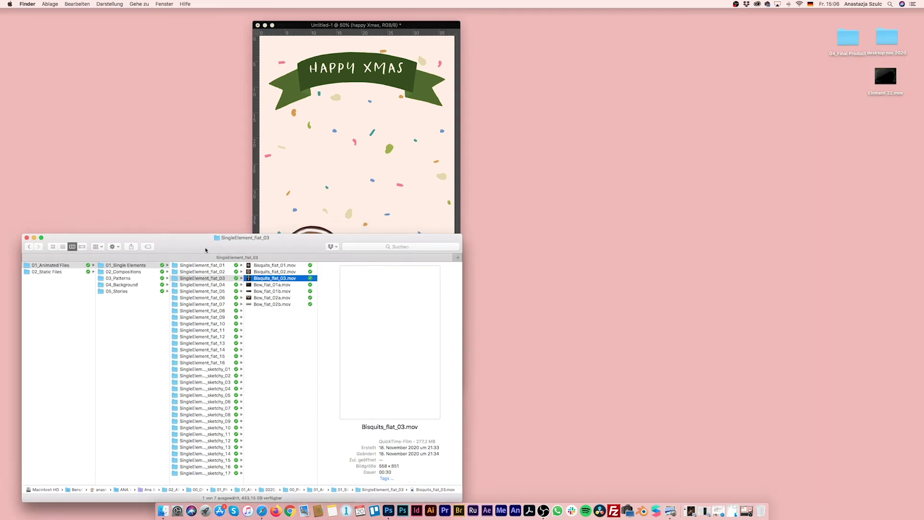
left_click(59, 272)
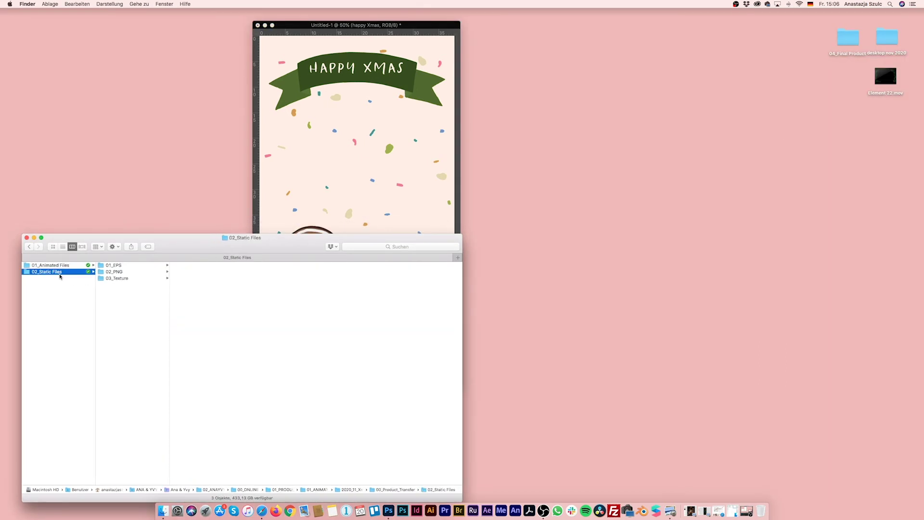
left_click(127, 278)
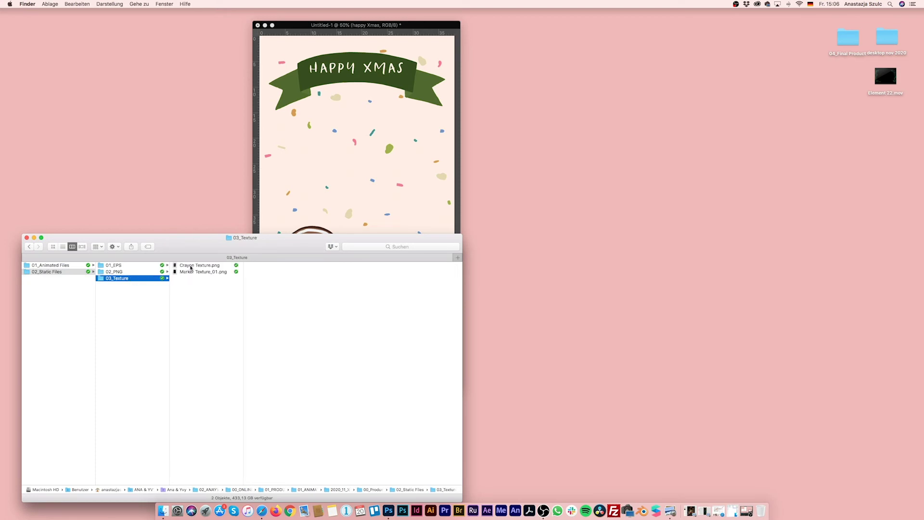
left_click(191, 266)
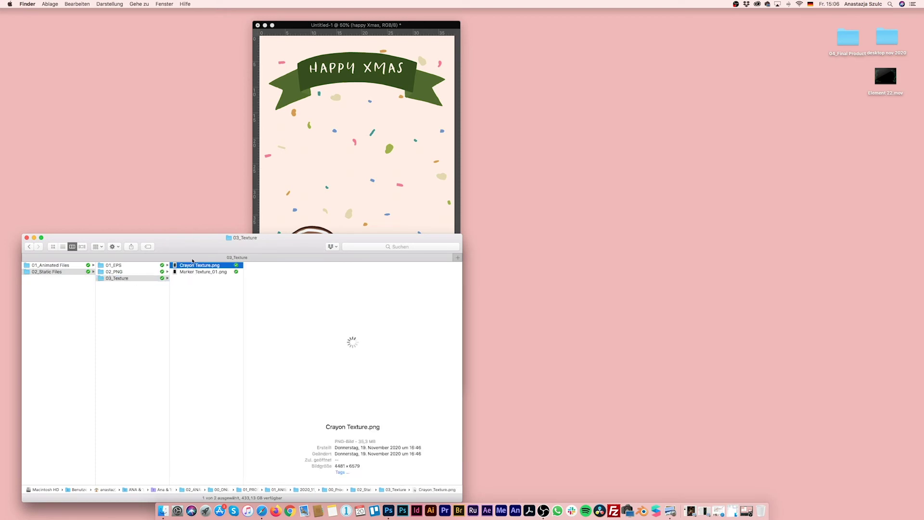
left_click_drag(309, 138, 327, 134)
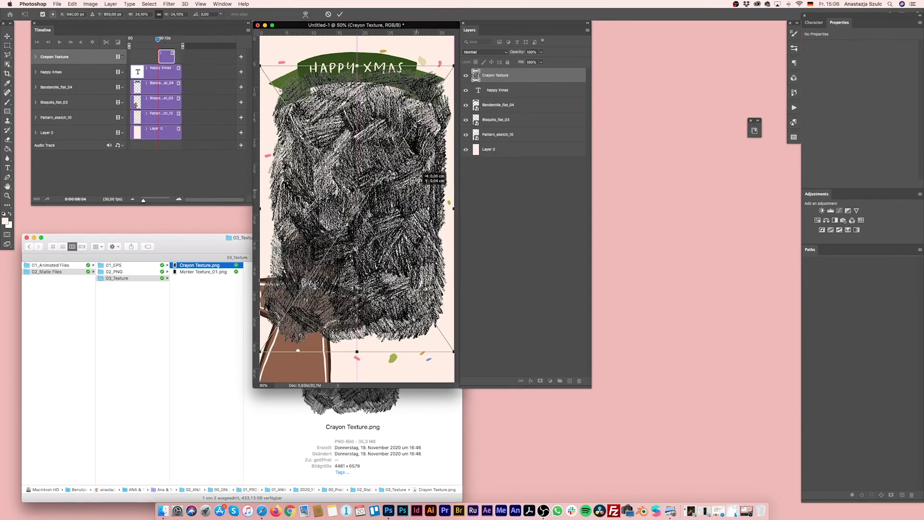
Scale the crayon texture to about 29.5% over the banner area and extend its clip across the whole timeline
left_click_drag(417, 166, 417, 156)
left_click_drag(354, 334, 353, 359)
left_click_drag(367, 203, 371, 161)
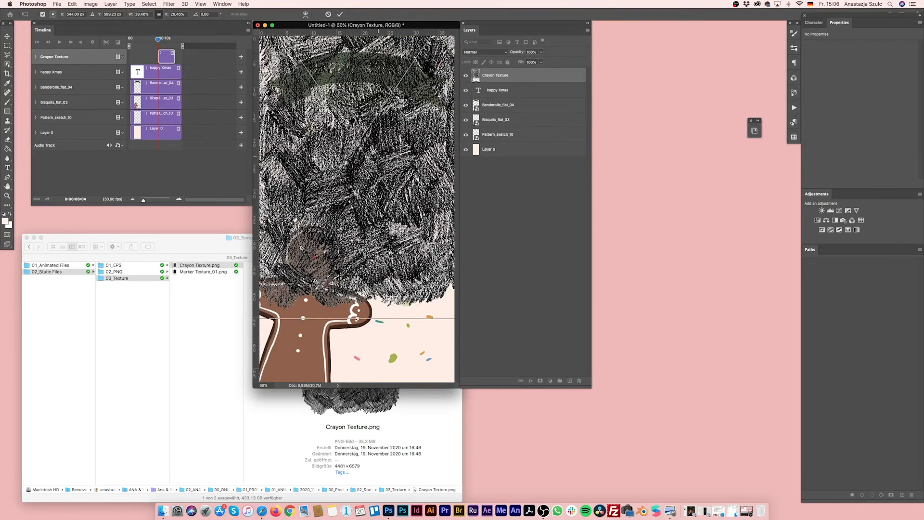
key("Return")
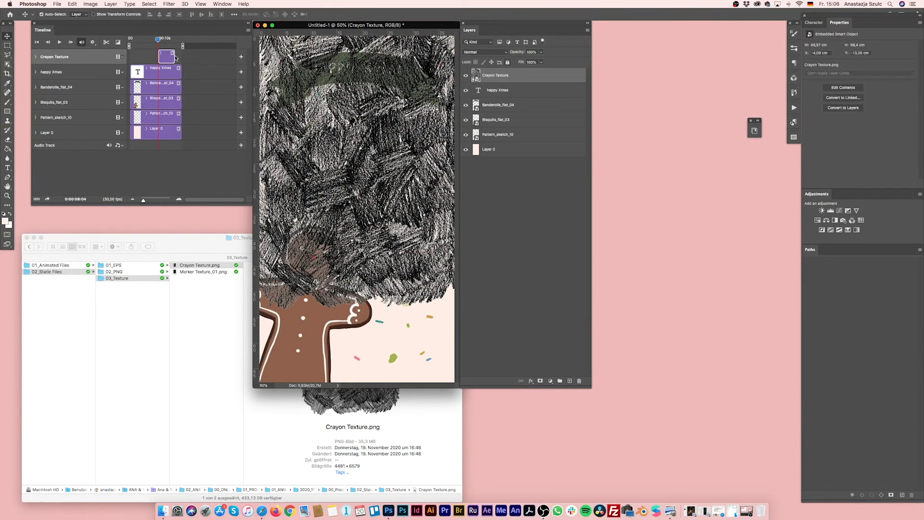
left_click_drag(159, 58, 182, 61)
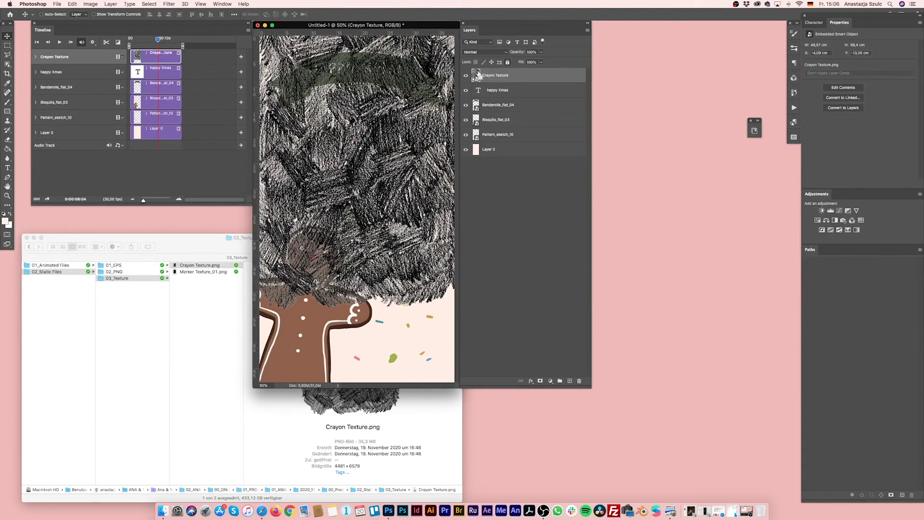
Mask Banderolle_flat_04 with the shape of the Crayon Texture layer, keeping the texture hidden, and duplicate the masked banner layer
left_click(477, 76, "super")
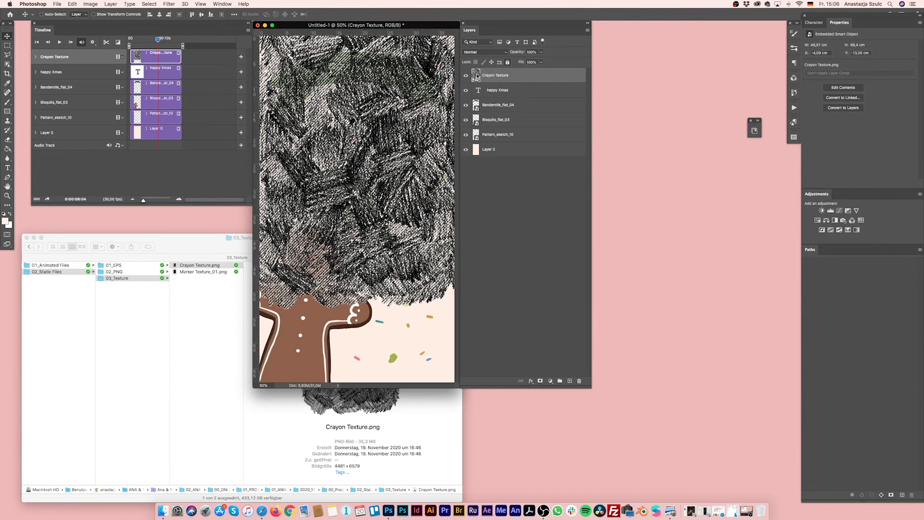
left_click(465, 76)
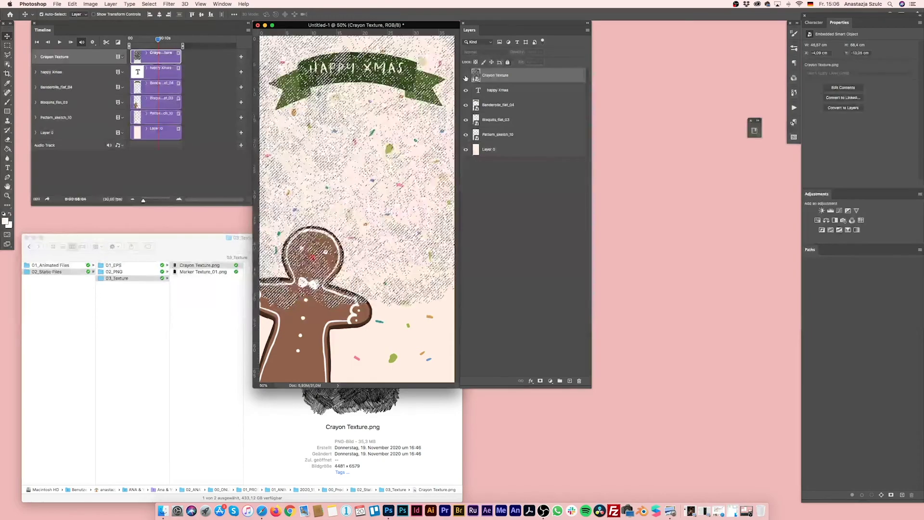
left_click(502, 105)
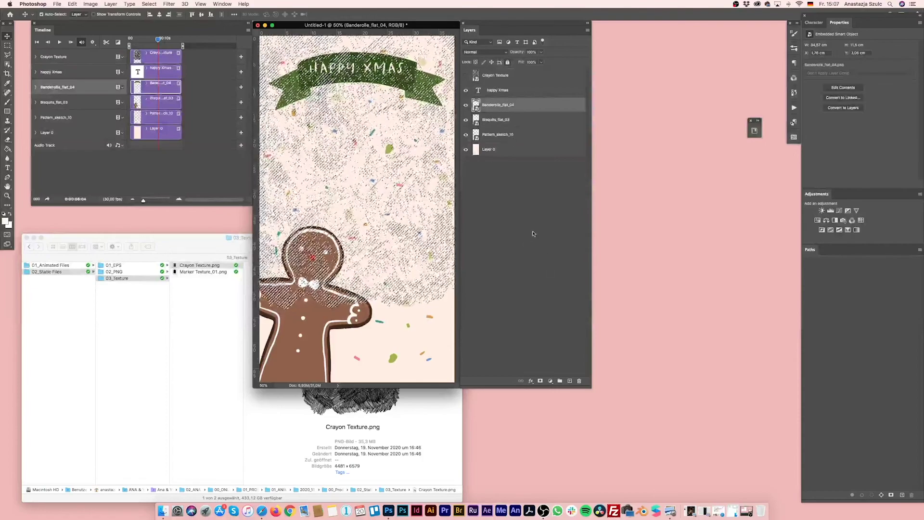
left_click(540, 382)
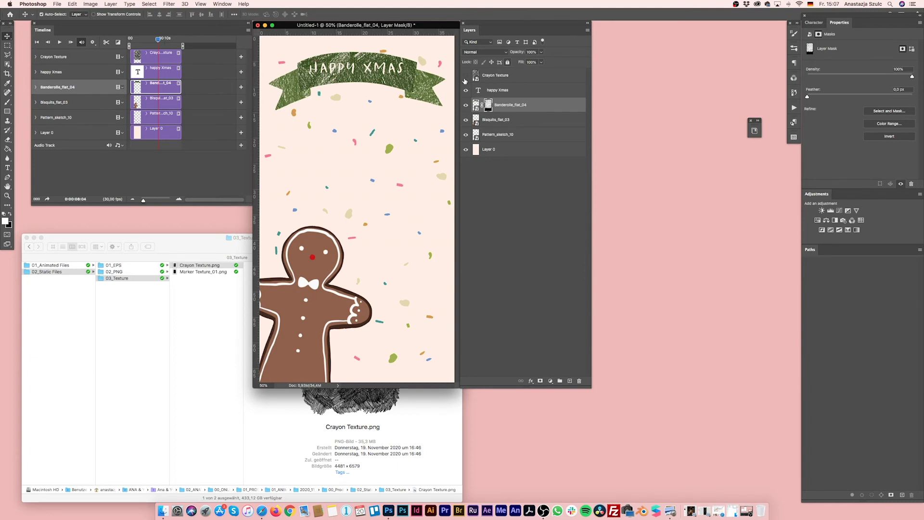
left_click_drag(536, 104, 574, 384)
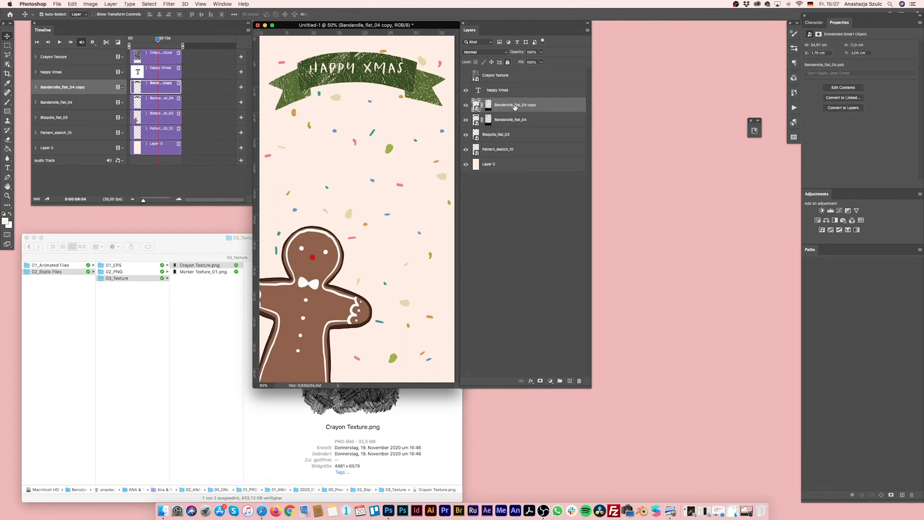
Undo the banner layer duplication and lighten the Banderolle_flat_04 layer mask with Brightness/Contrast, raising the brightness and setting contrast to -22
key("super+z")
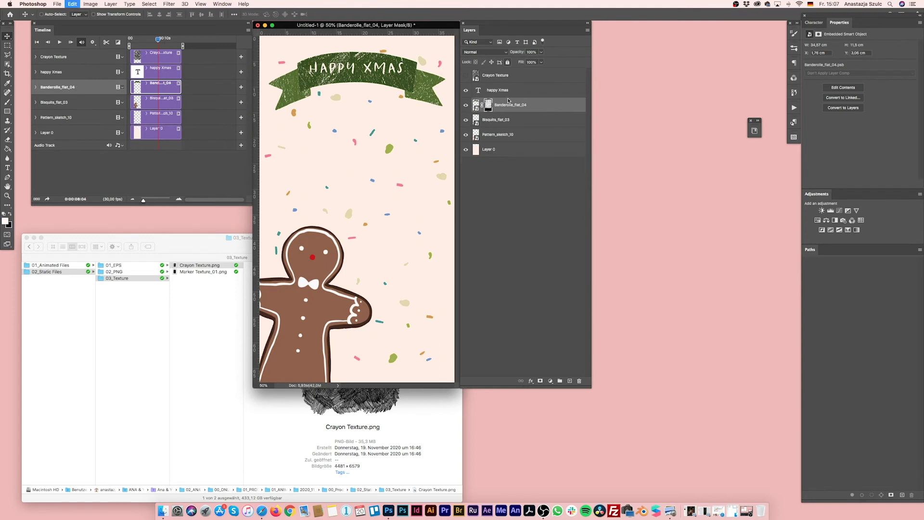
left_click(488, 105)
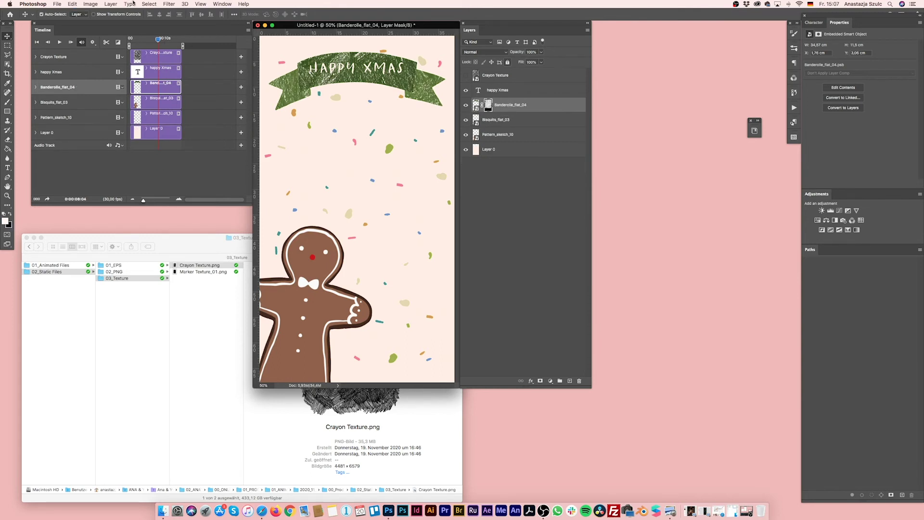
left_click(71, 4)
mouse_move(91, 4)
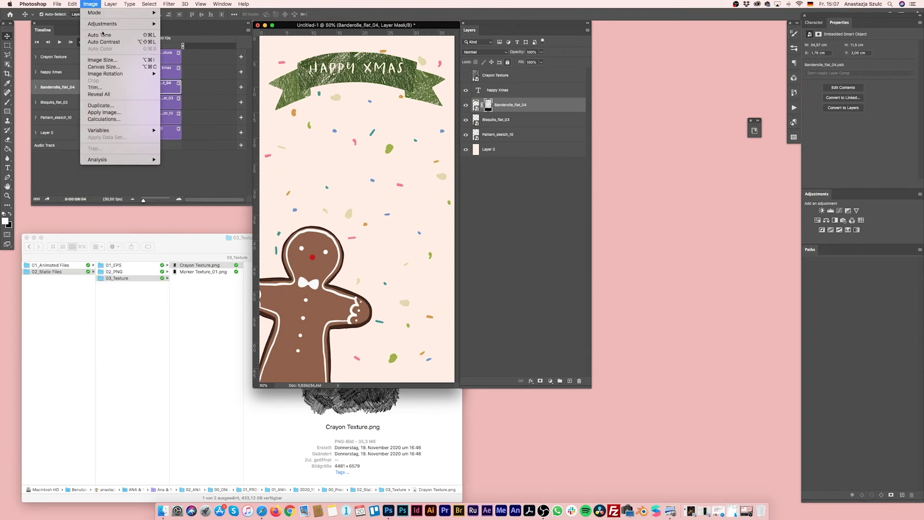
mouse_move(120, 24)
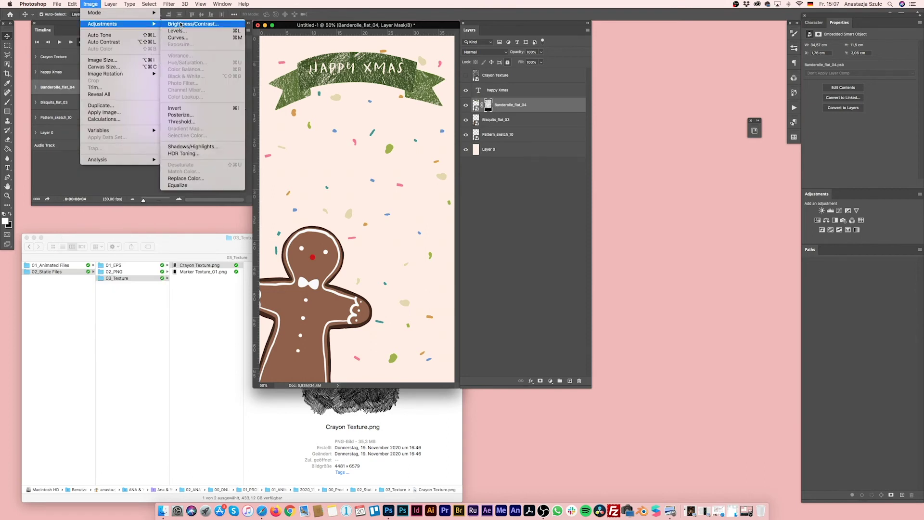
left_click(203, 24)
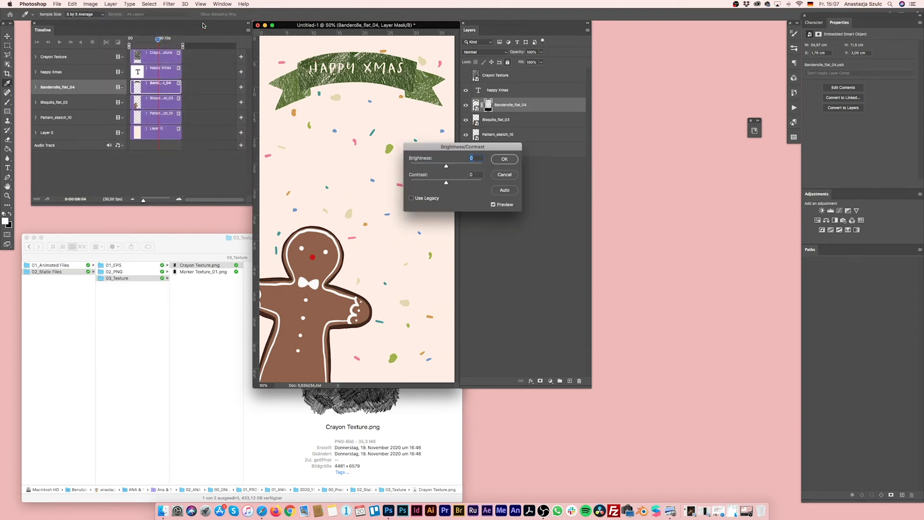
left_click_drag(446, 167, 430, 183)
left_click_drag(456, 167, 462, 167)
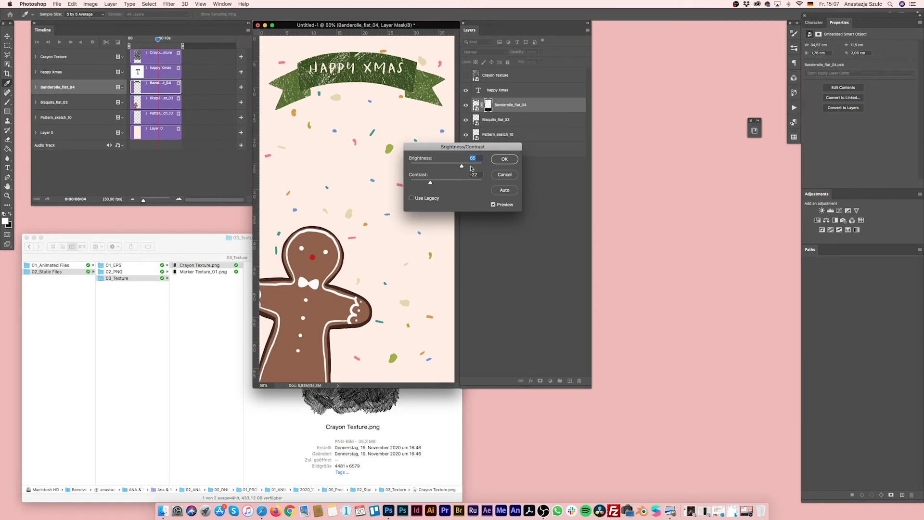
left_click_drag(464, 167, 482, 168)
left_click(504, 159)
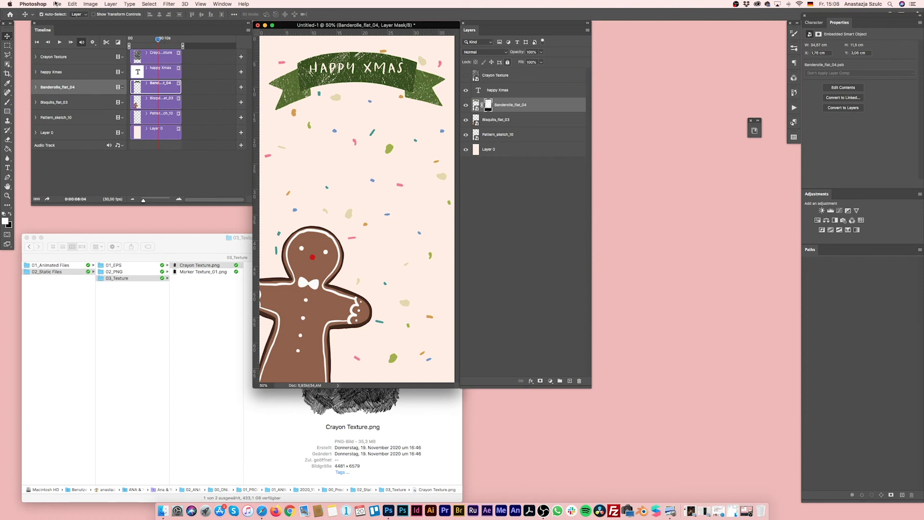
Render the work area to the Desktop as Untitled-1.mp4, using H.264, High Quality and the 1080 x 1920 document size
left_click(56, 4)
mouse_move(87, 104)
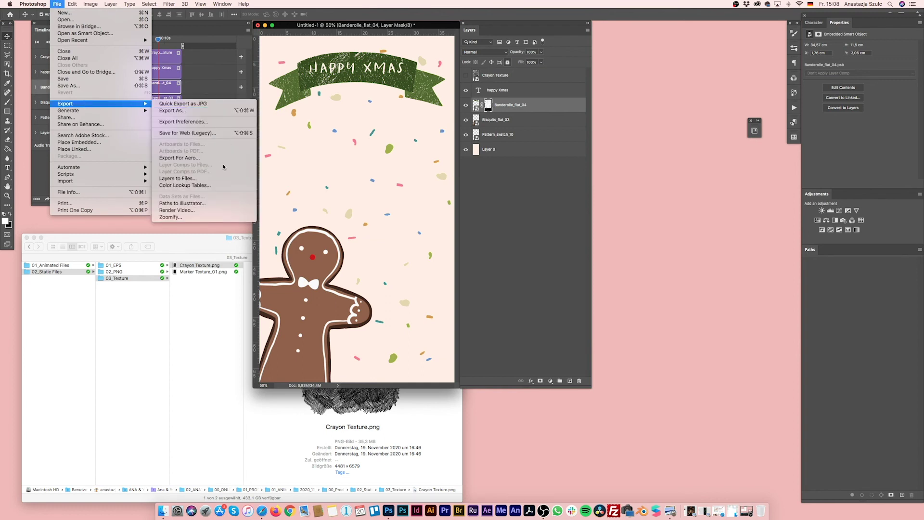
left_click(184, 211)
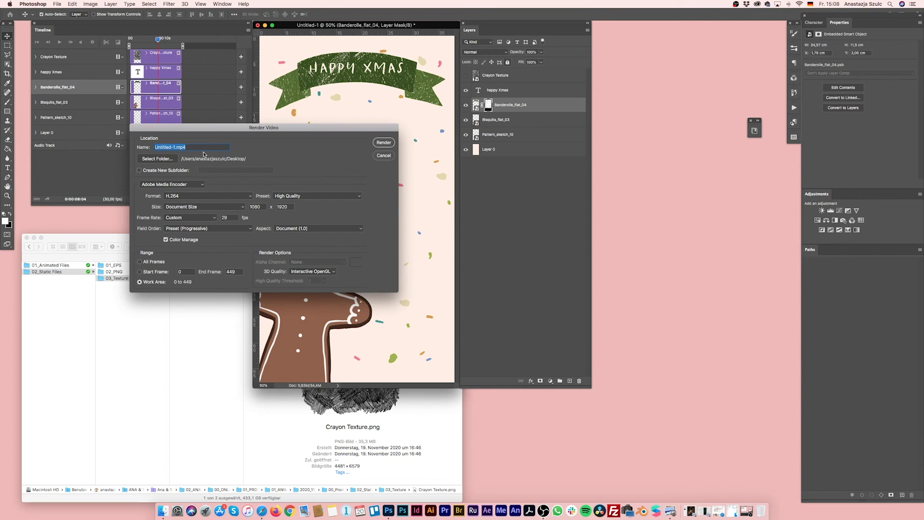
left_click_drag(194, 127, 205, 203)
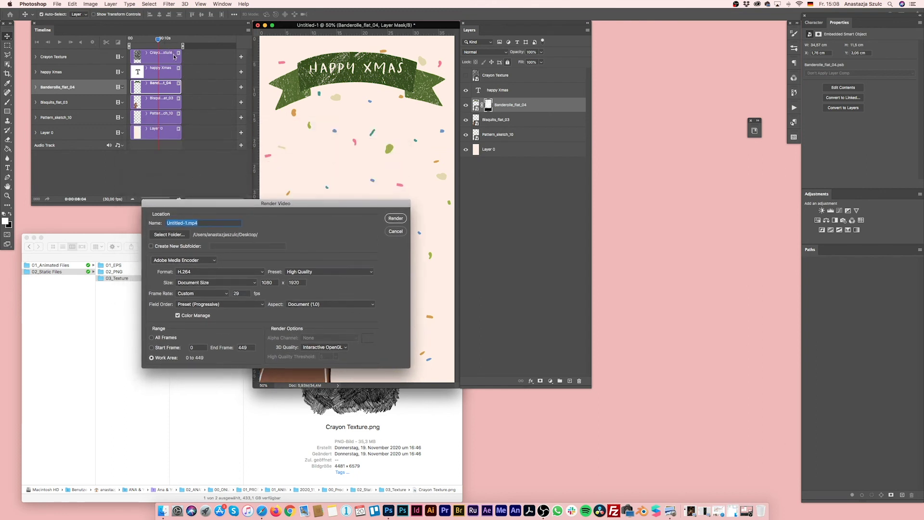
left_click(396, 218)
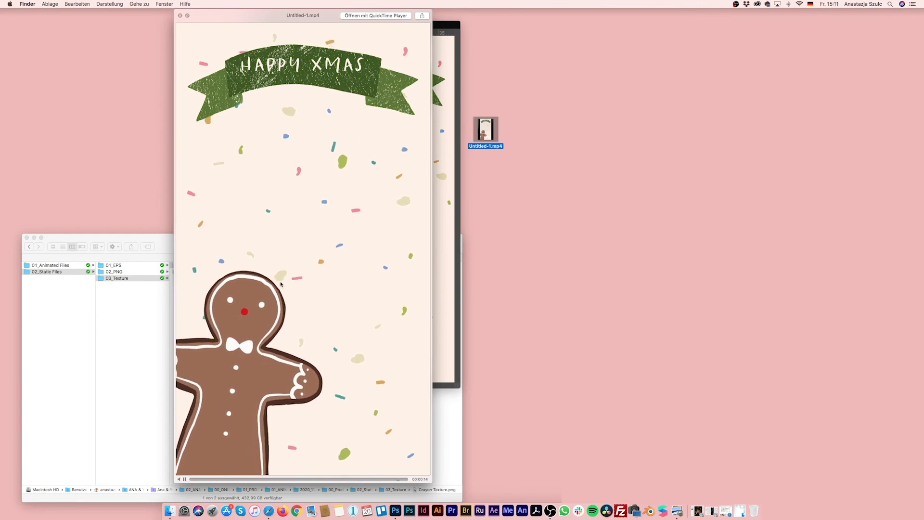
Pause the rendered Untitled-1.mp4 in the Finder preview and close the preview
left_click(184, 479)
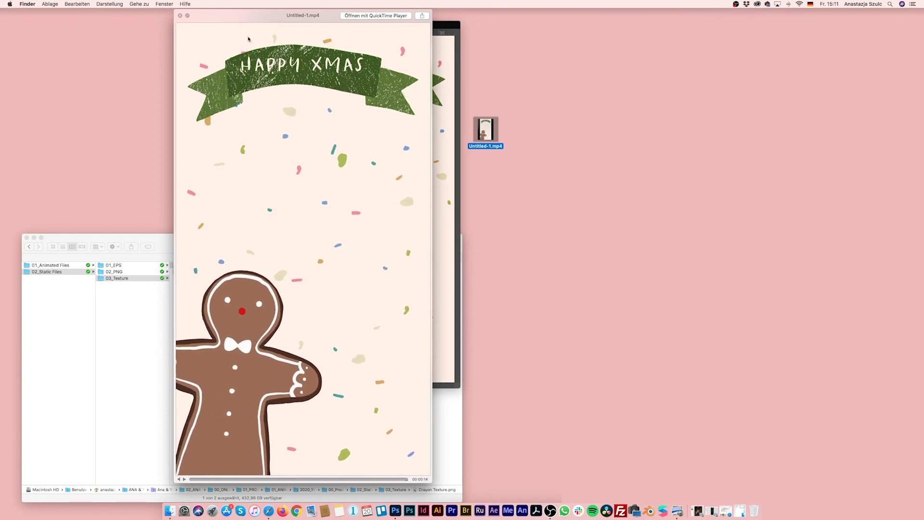
left_click(181, 16)
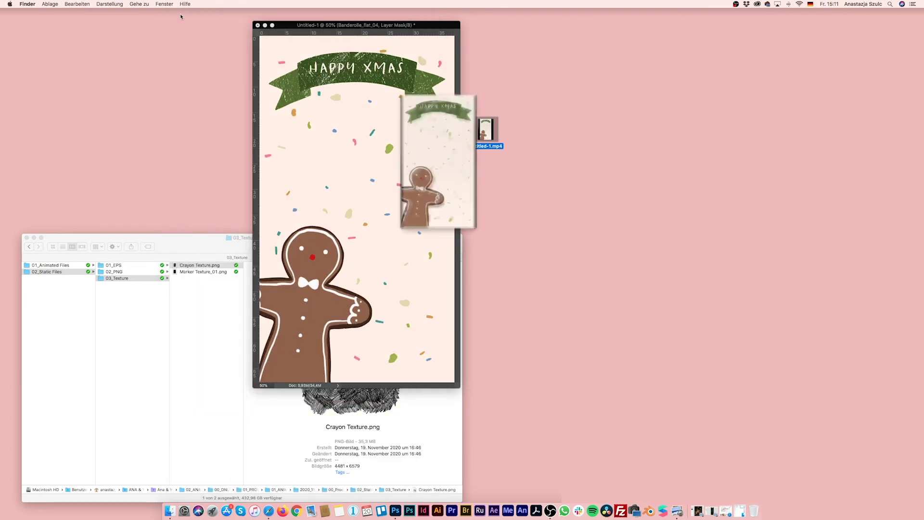